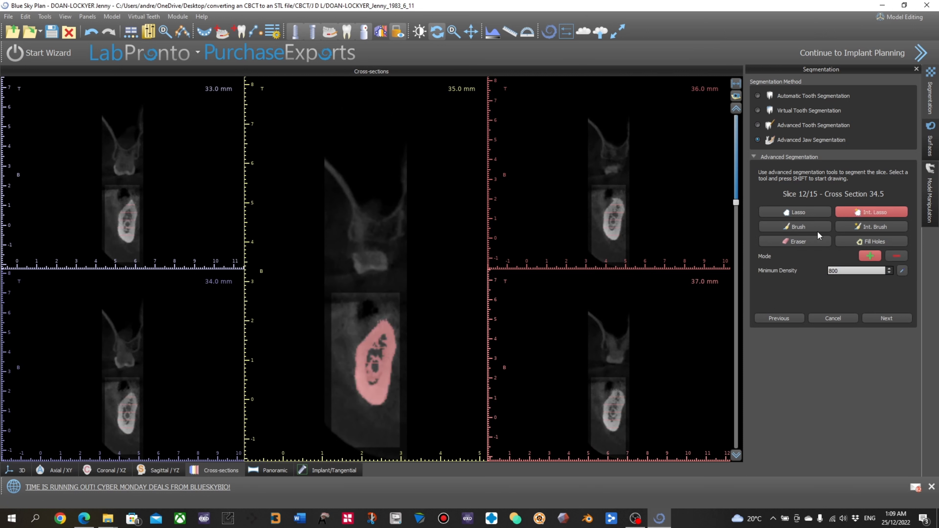
Segment the lower jaw in slice 13/15 with the Int. Lasso, fill its holes and touch up the edge with the Brush
click(886, 318)
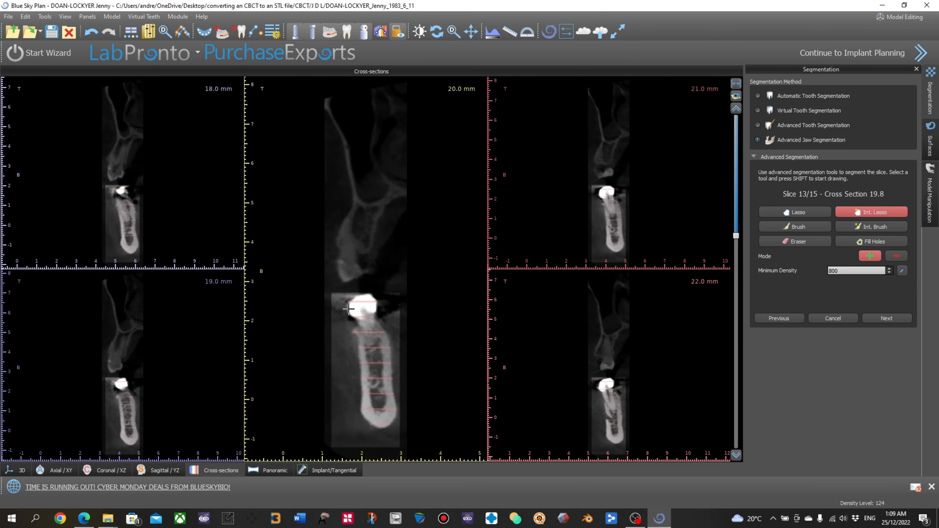
shift+drag(378, 436, 394, 339)
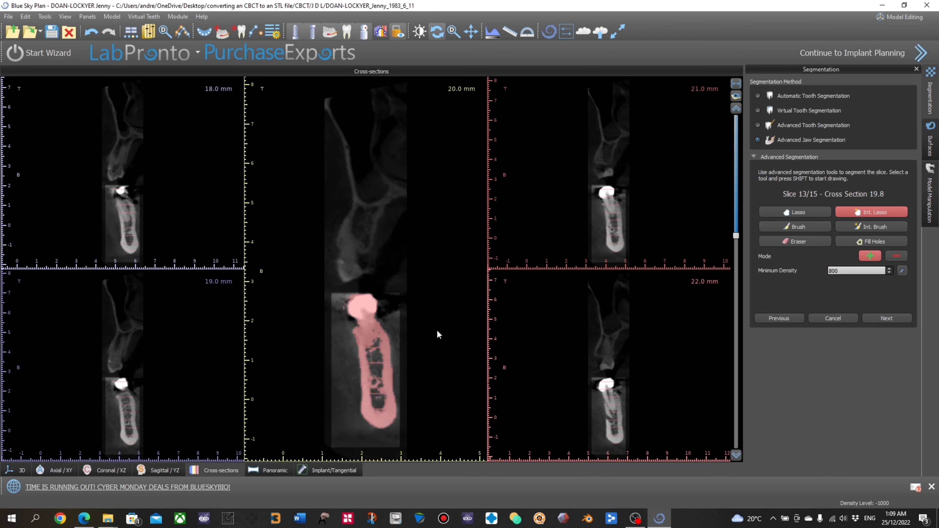
click(872, 241)
click(795, 226)
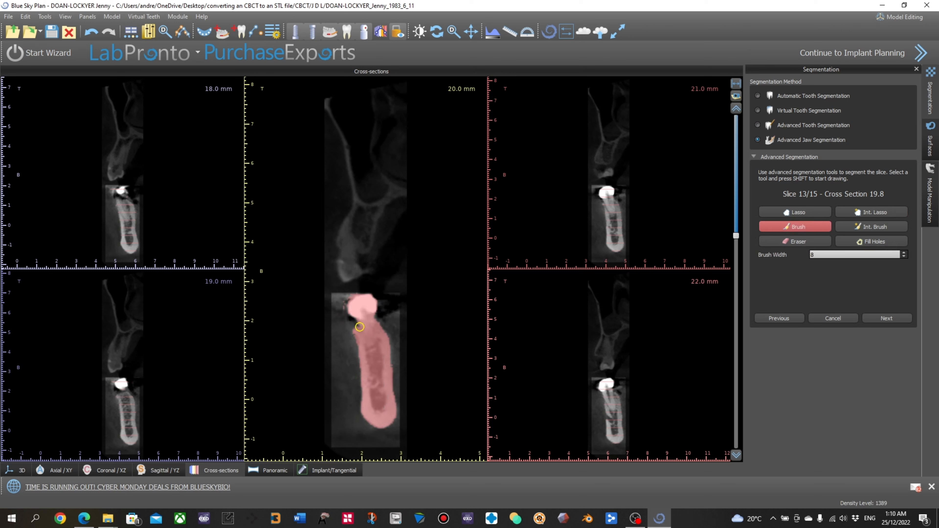
click(887, 318)
Segment the lower jaw in slice 14/15 with the Int. Lasso and fill the holes inside it
click(872, 212)
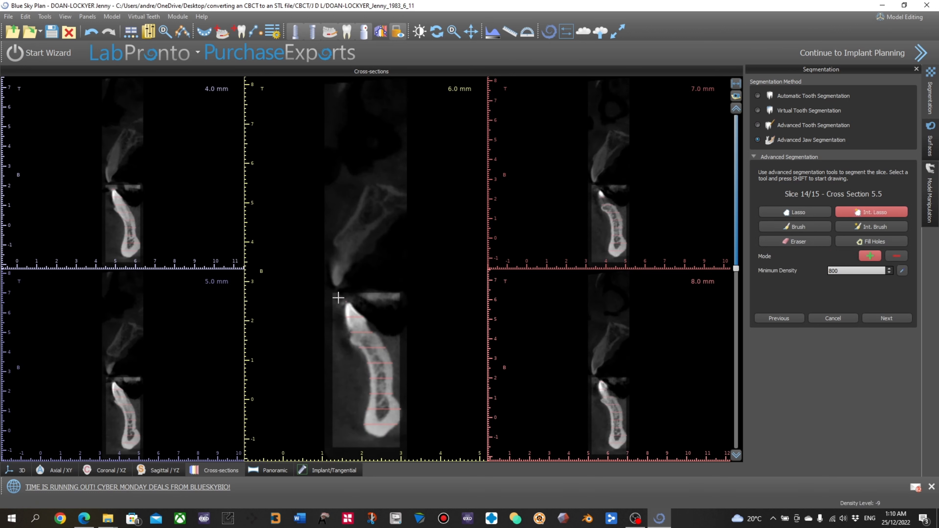
mouse_move(354, 359)
shift+mouse_down()
mouse_move(386, 438)
mouse_move(381, 318)
shift+mouse_up()
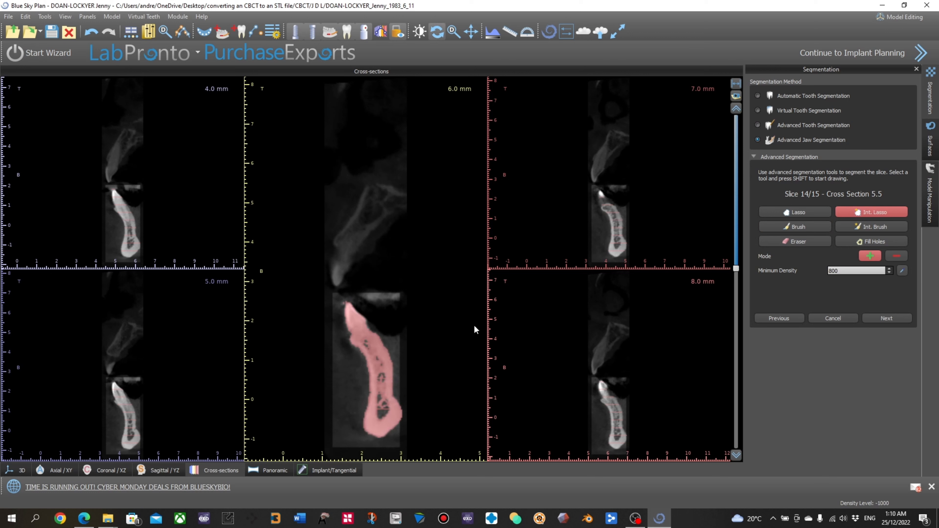
click(869, 240)
click(887, 318)
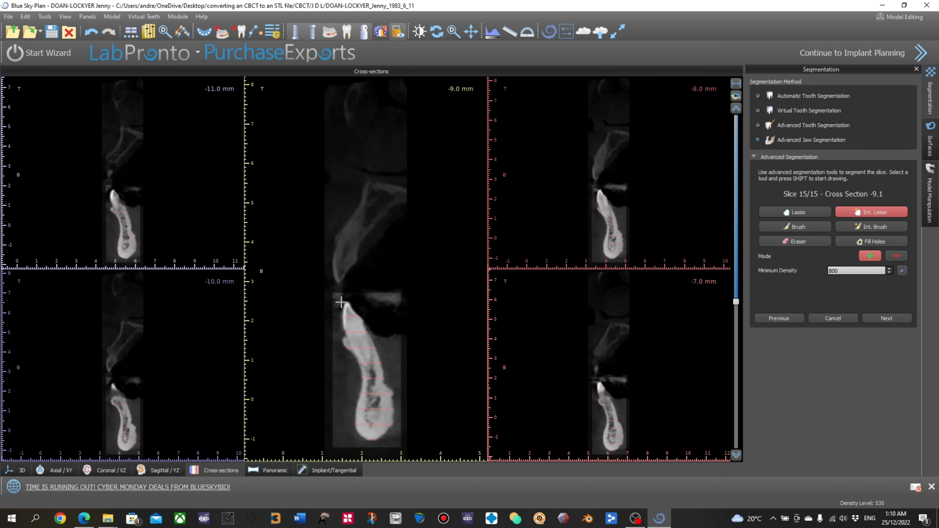
Segment the lower jaw in slice 15/15 with the Int. Lasso, fill it solid and complete the advanced segmentation
shift+drag(361, 308, 345, 303)
click(795, 227)
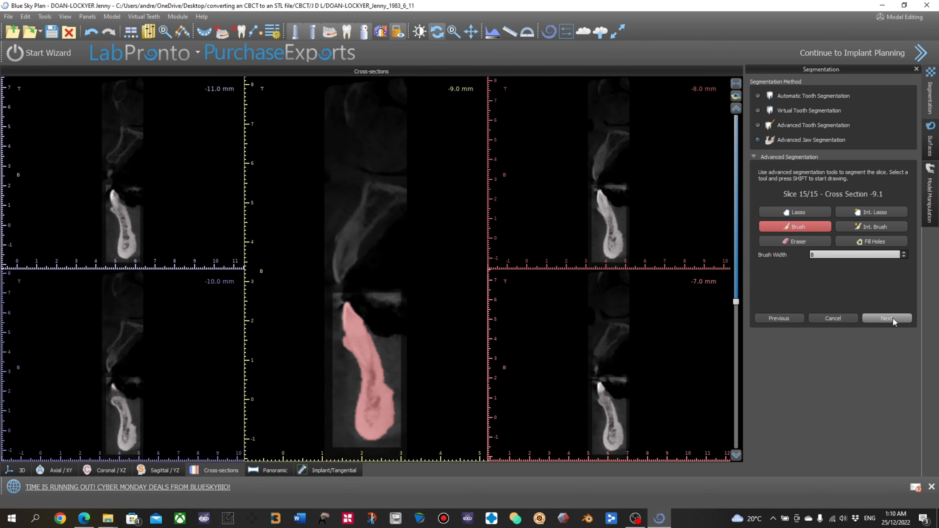
click(891, 319)
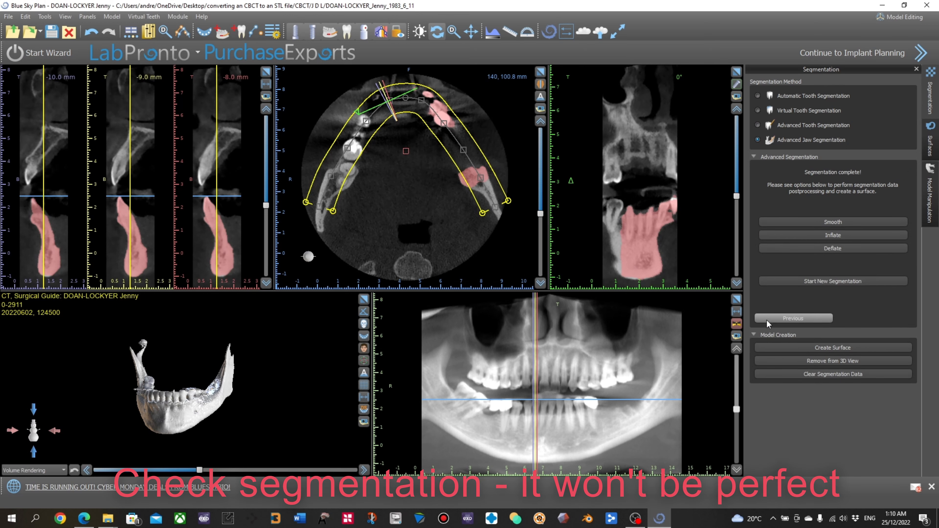
Check the jaw segmentation through the enlarged cross-sections and create a 3D surface from the segmentation data
click(266, 71)
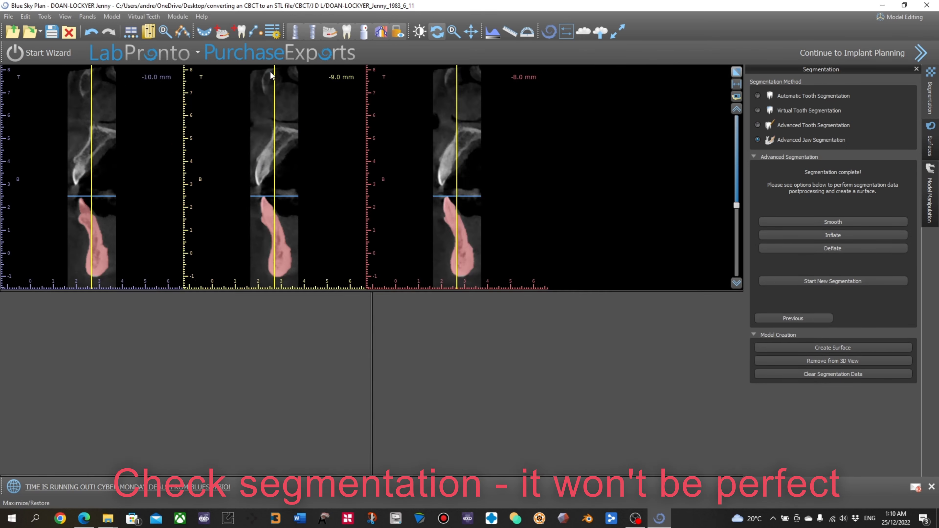
drag(738, 311, 744, 262)
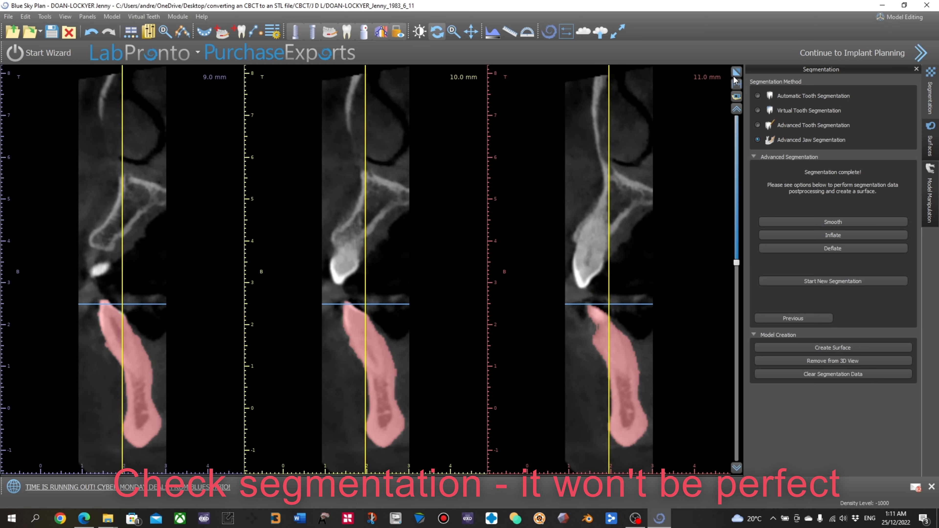
click(737, 72)
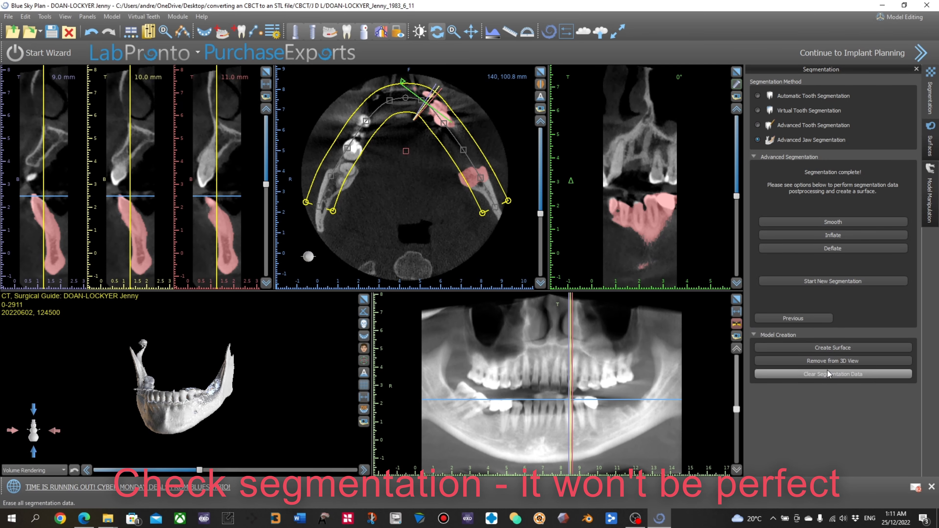
click(844, 348)
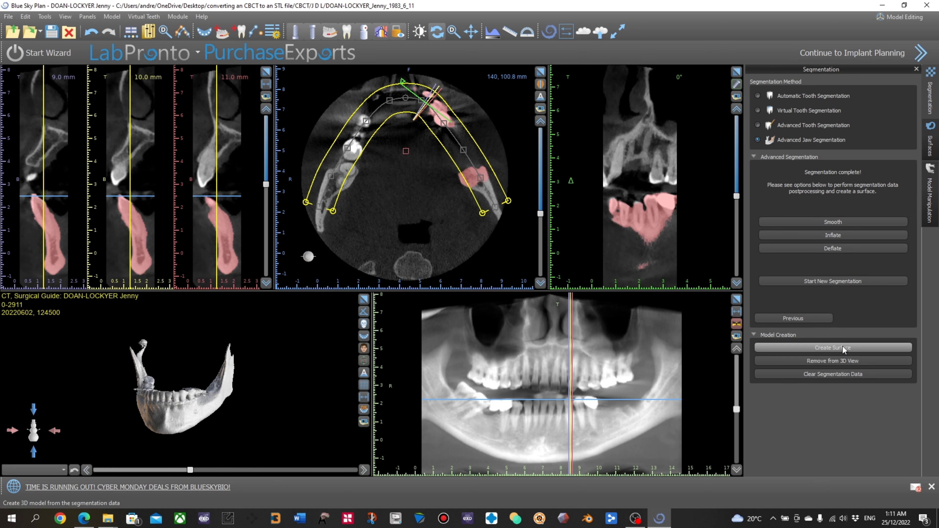
Colour the Bone Model surface dark red in the enlarged 3D view
click(934, 146)
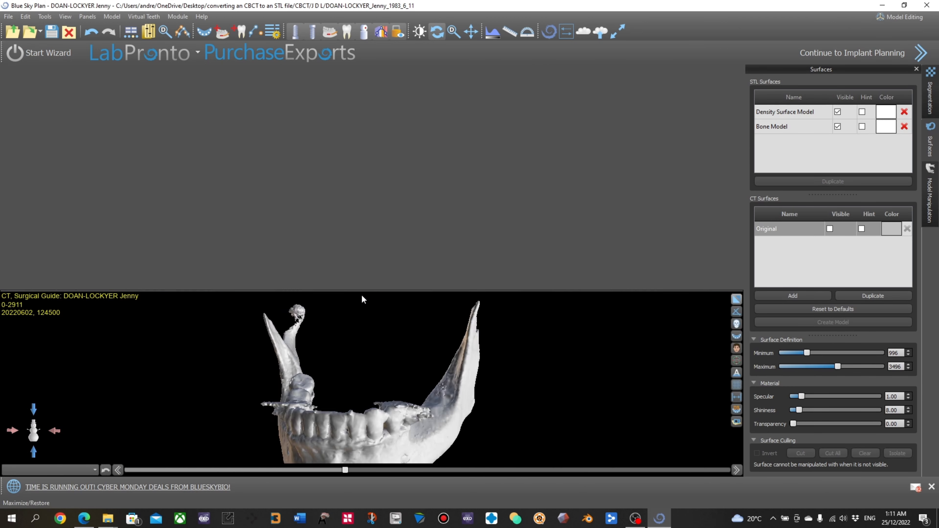
click(363, 298)
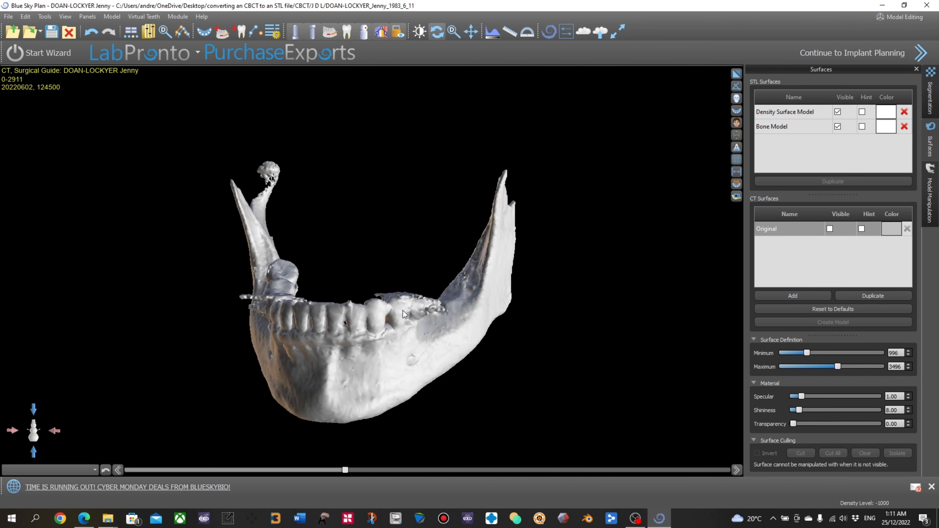
click(884, 128)
Export the Density Surface Model and Bone Model together as an STL named "initial STL" in the "converting an CBCT to an STL file" folder
click(8, 17)
click(47, 152)
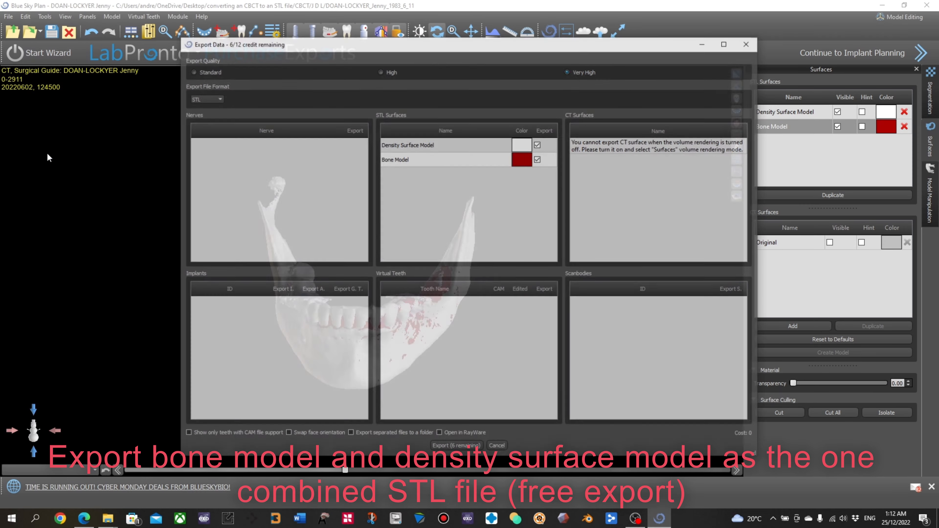
click(458, 447)
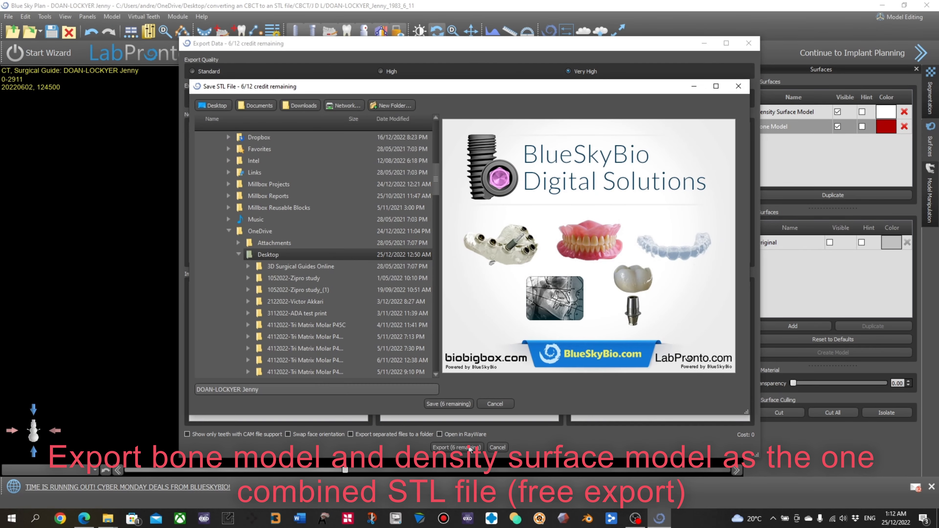
scroll(326, 324, down, 1)
double_click(314, 325)
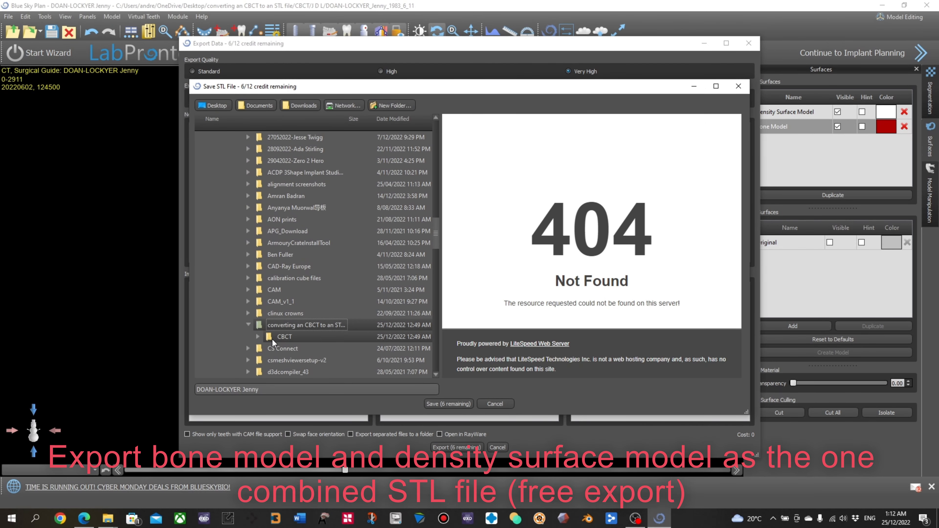
drag(259, 390, 191, 387)
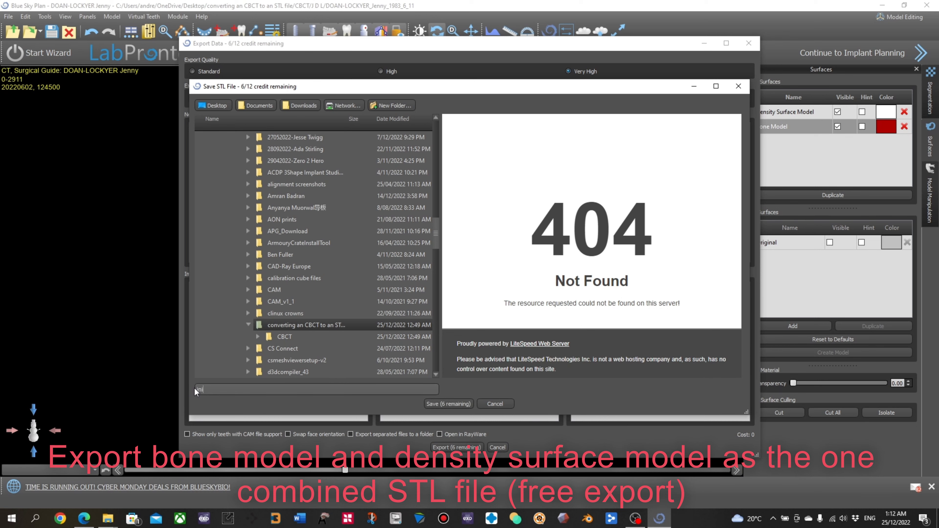
text(initial STL)
click(448, 403)
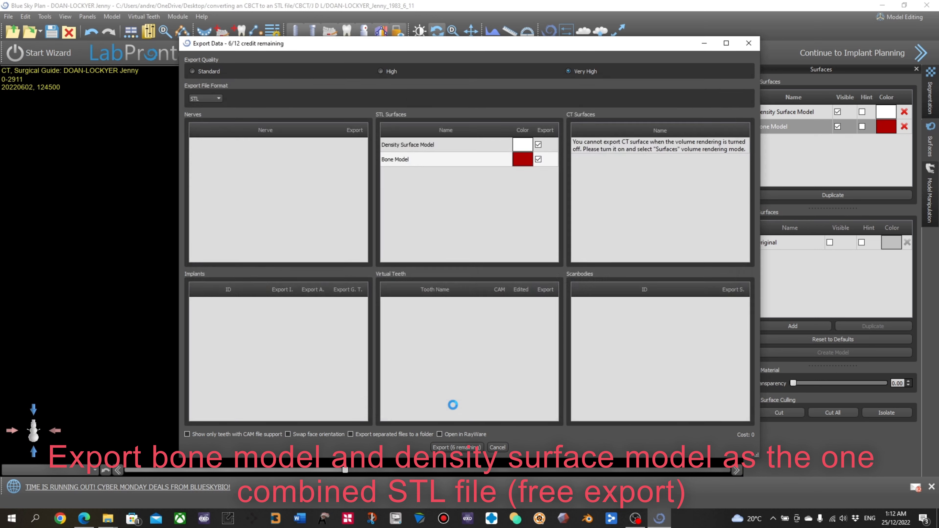
click(735, 74)
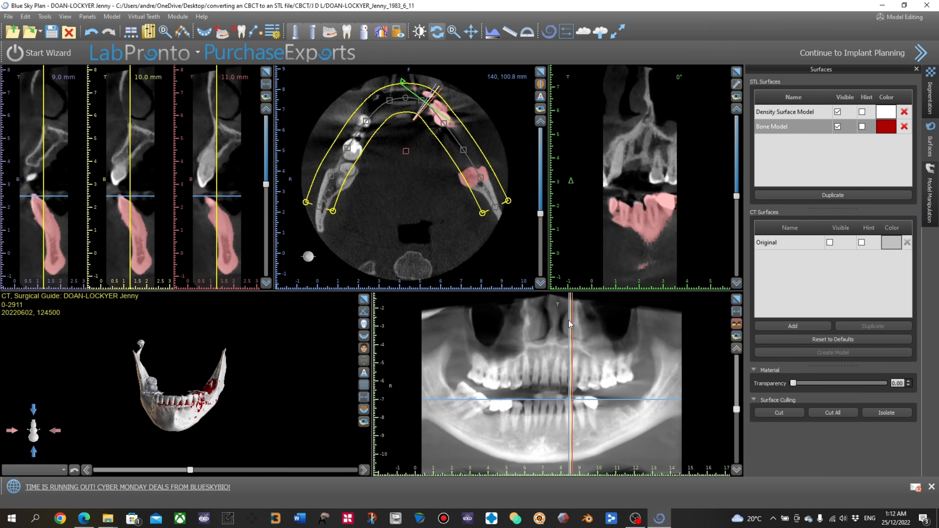
Switch to Meshmixer and import the "initial STL .stl" file from the "converting an CBCT to an STL file" folder
click(561, 525)
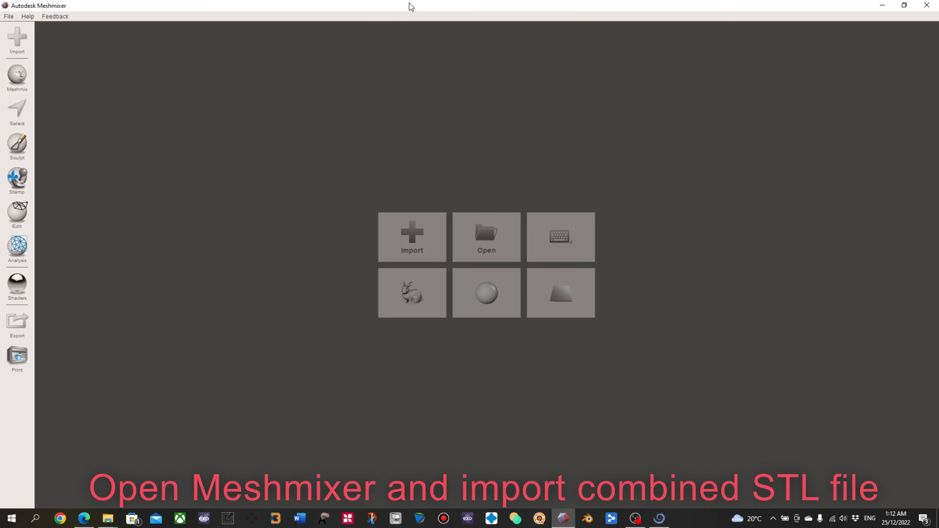
drag(410, 3, 445, 64)
click(107, 519)
click(153, 475)
drag(300, 4, 685, 105)
click(642, 150)
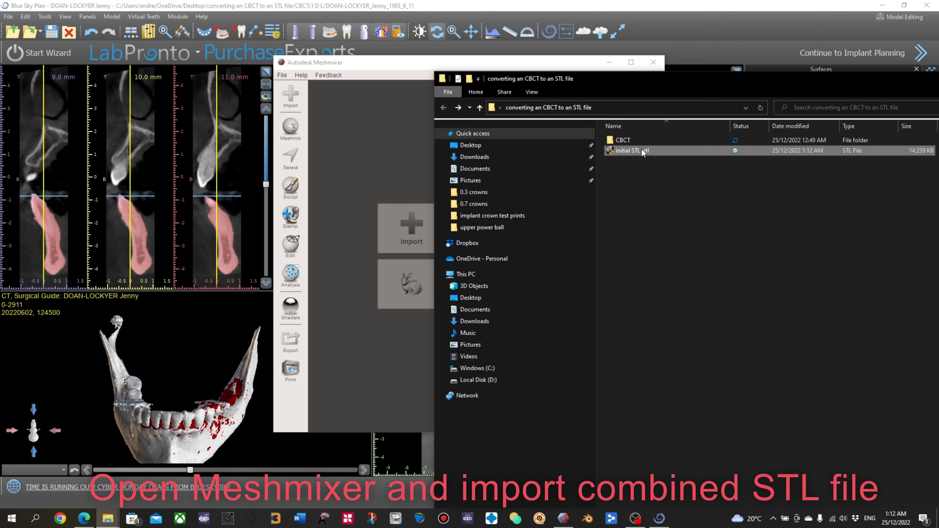
drag(427, 69, 430, 68)
click(631, 62)
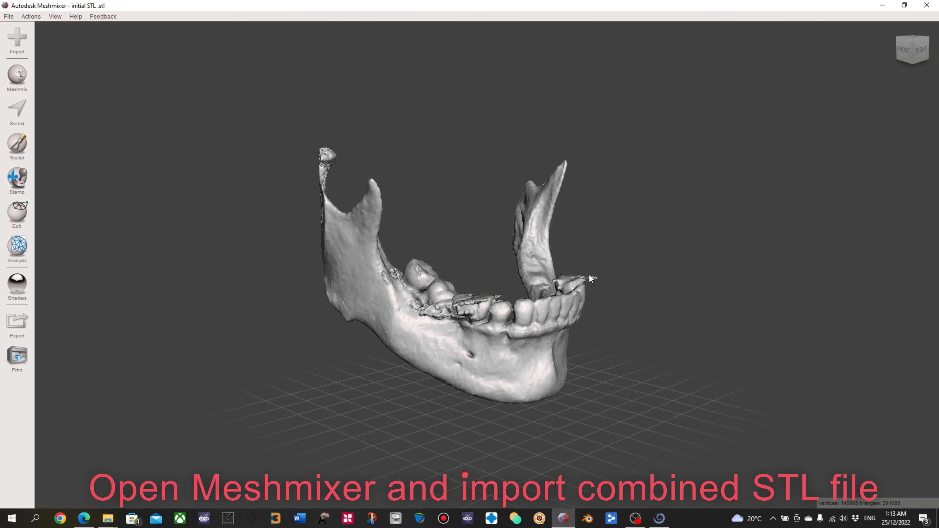
Convert the jaw mesh with Make Solid, keeping the default settings
right_drag(555, 296, 339, 263)
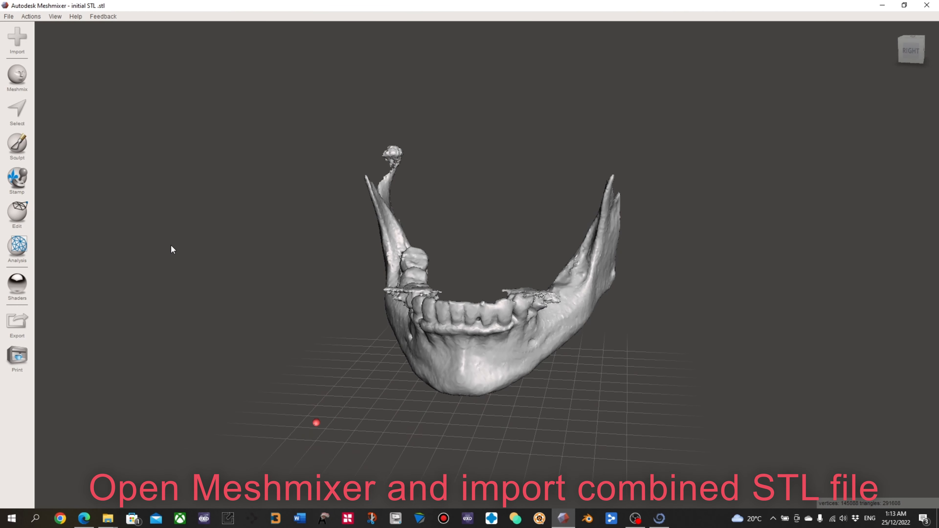
click(17, 213)
click(72, 158)
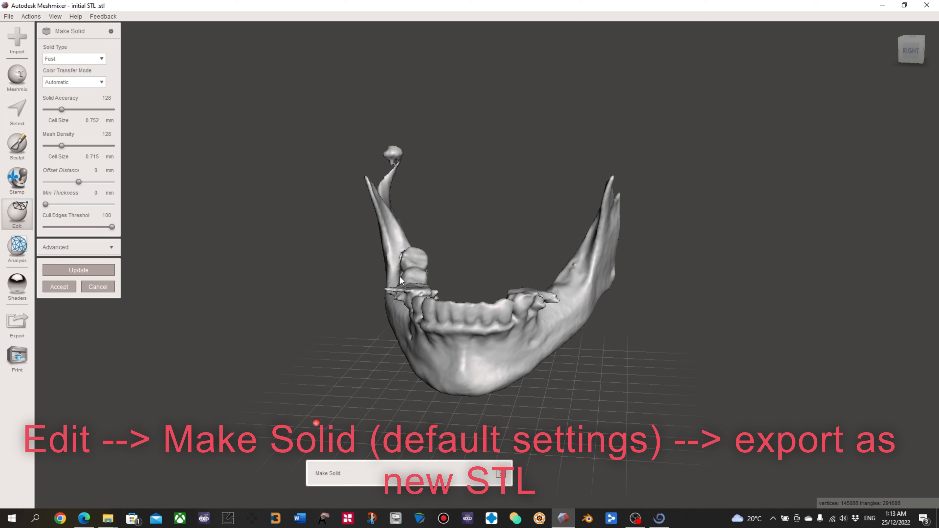
key(Return)
Export the solid jaw as a binary STL named "initial solid STL" in the "converting an CBCT to an STL file" folder
click(9, 16)
click(17, 154)
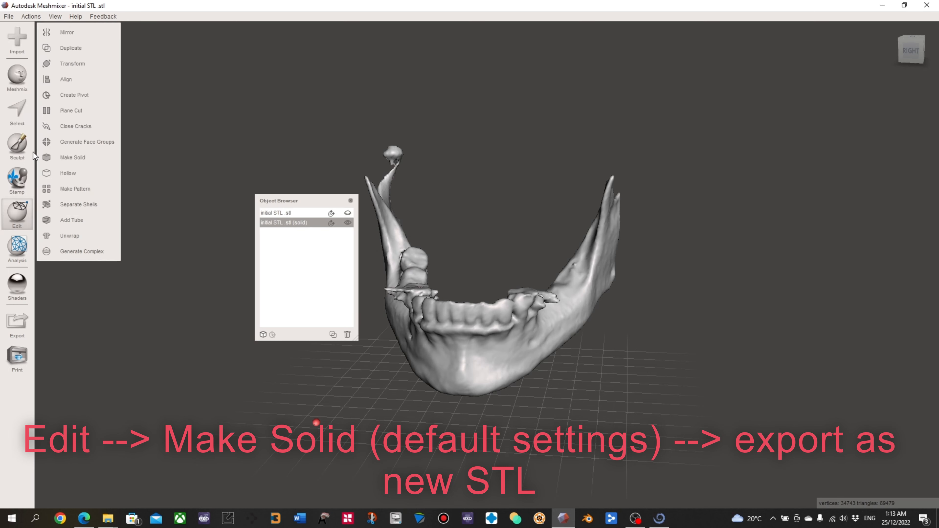
scroll(237, 144, down, 5)
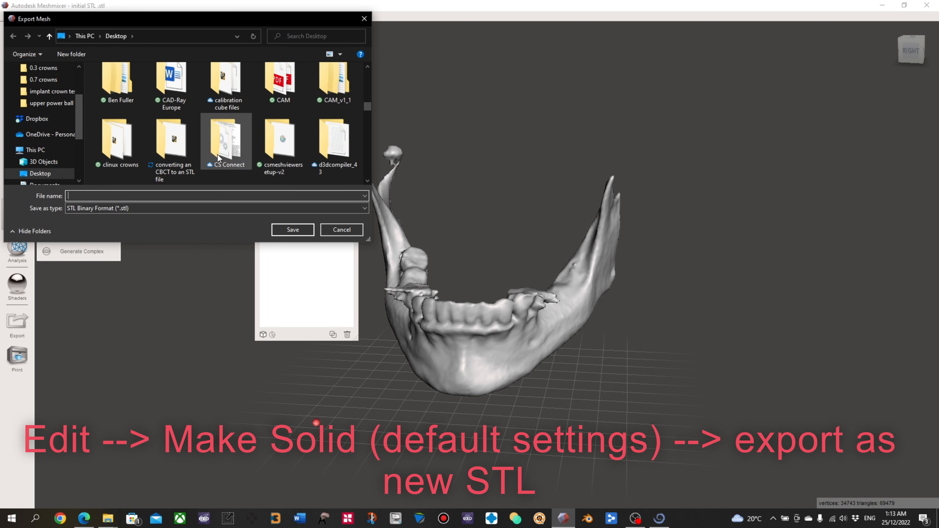
double_click(176, 151)
click(99, 196)
text(initial solid STL)
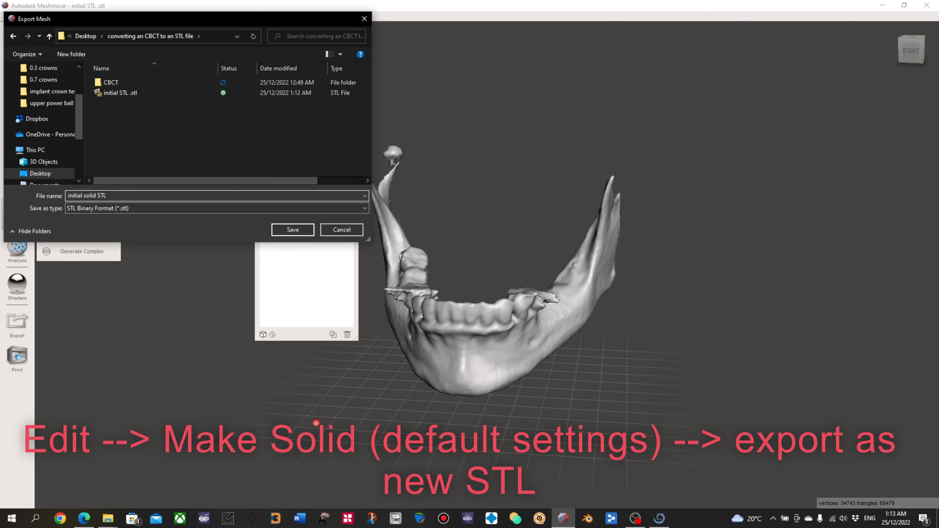
click(293, 230)
Restart Meshmixer and import "initial solid STL.stl" into the empty scene
click(927, 5)
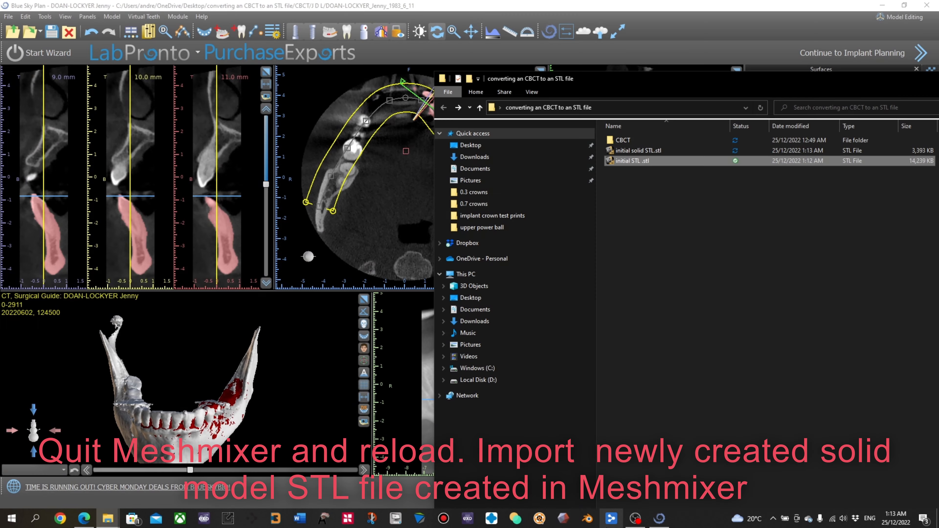
click(659, 153)
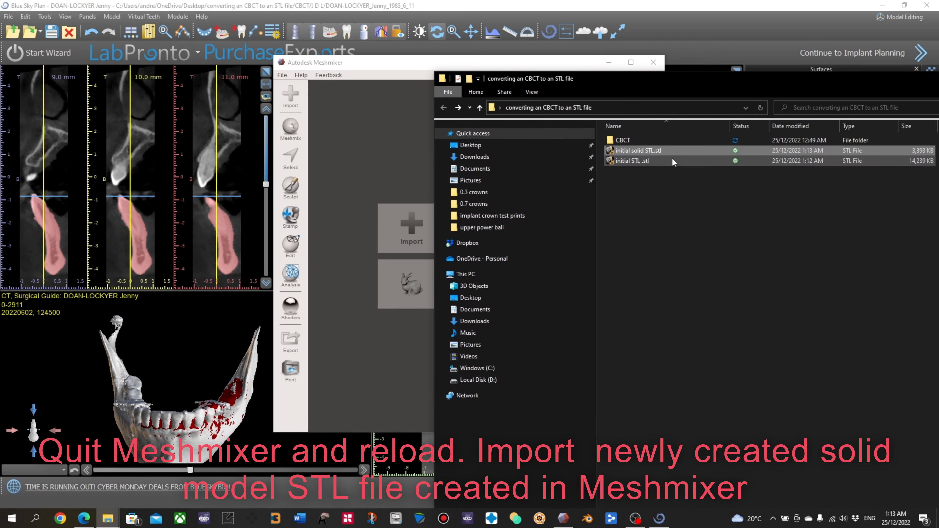
drag(657, 151, 419, 72)
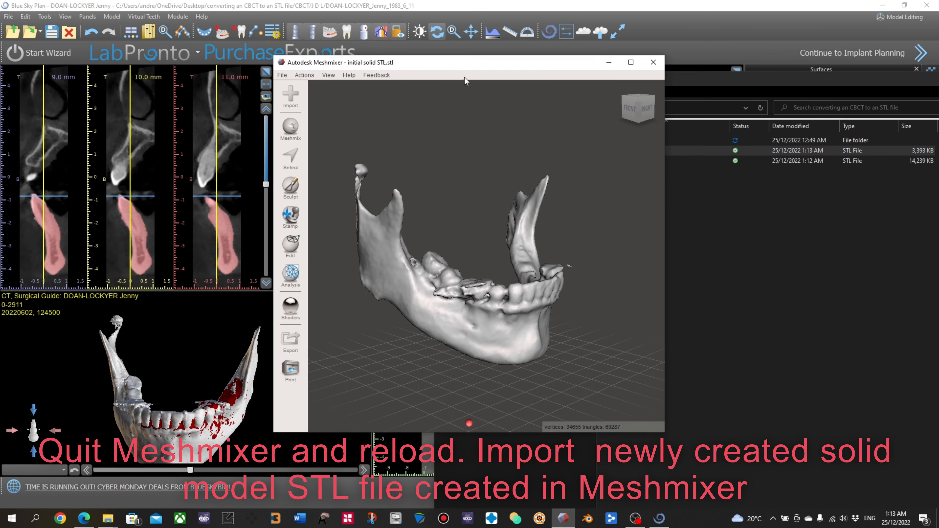
double_click(435, 62)
Prepare a brush selection on the ramus that has no condyle, with the brush size set to 21
mouse_move(523, 259)
right_down()
mouse_move(744, 297)
mouse_move(47, 189)
right_up()
click(17, 111)
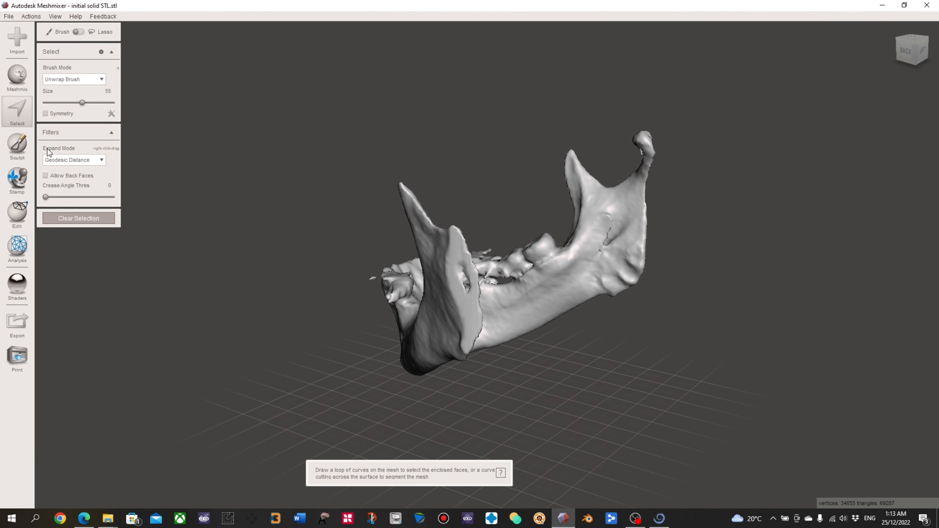
drag(82, 103, 60, 102)
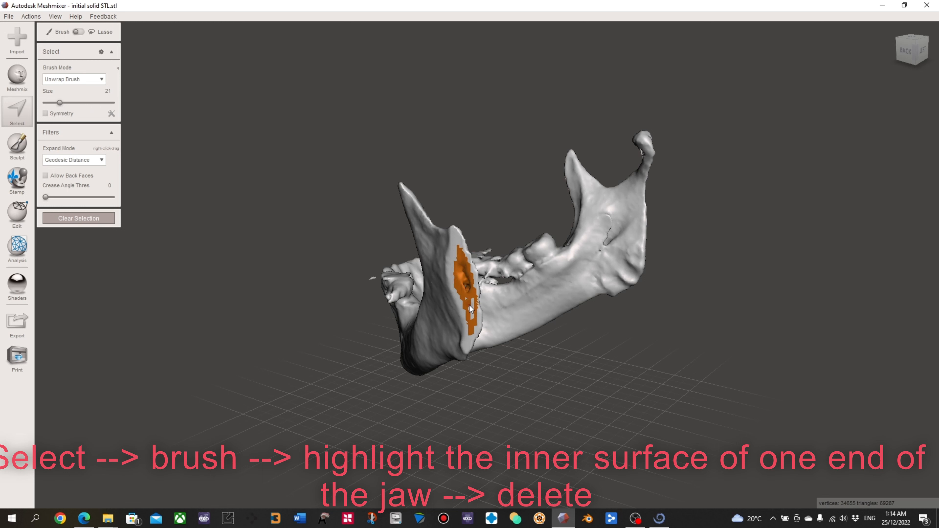
drag(471, 317, 471, 324)
mouse_move(344, 207)
right_down()
mouse_move(407, 237)
mouse_move(352, 290)
mouse_move(416, 346)
right_up()
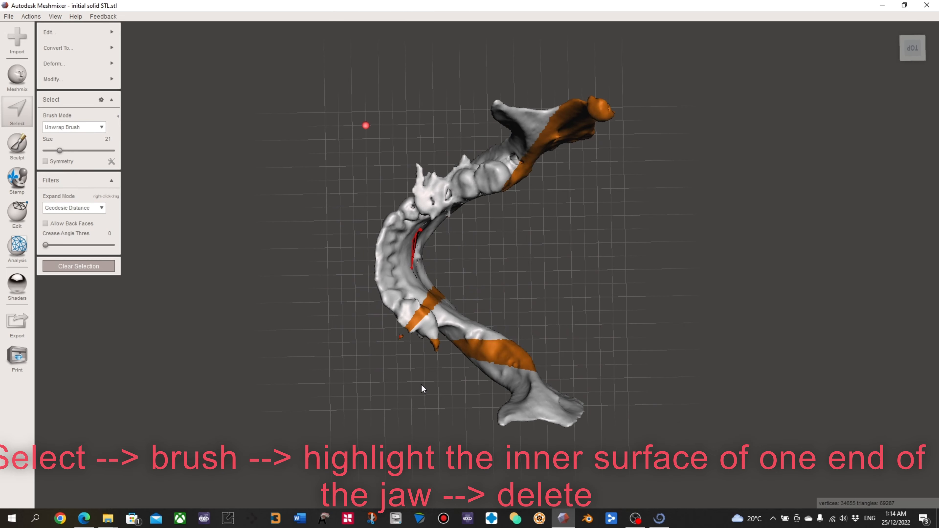
right_drag(424, 389, 374, 274)
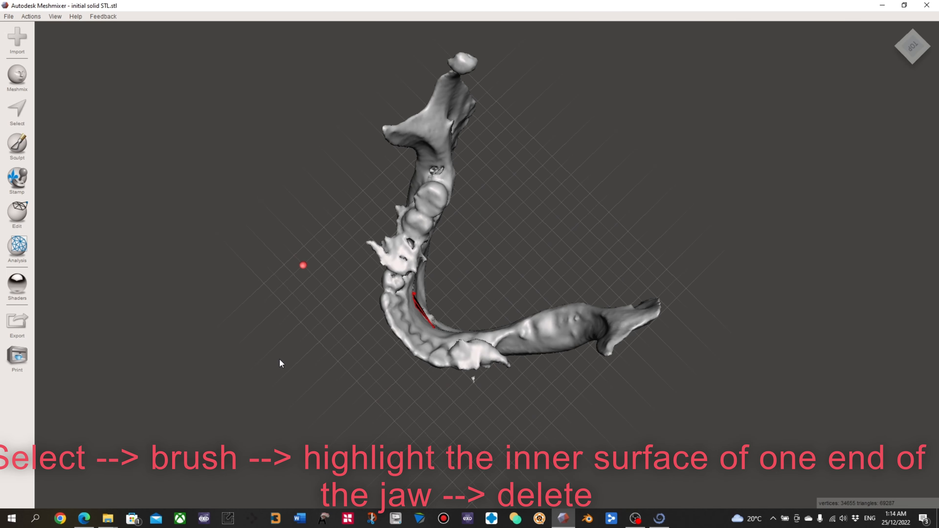
right_drag(280, 360, 444, 275)
Brush-select the inner surface at the rear end of the ramus without a condyle and delete those faces
click(17, 111)
mouse_move(448, 274)
mouse_down()
mouse_move(452, 314)
mouse_move(450, 291)
mouse_up()
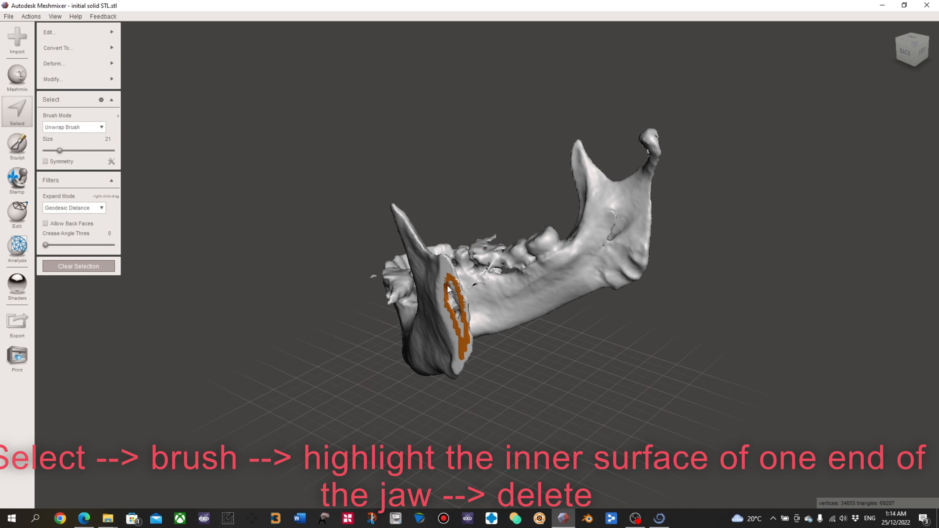
right_drag(455, 290, 466, 266)
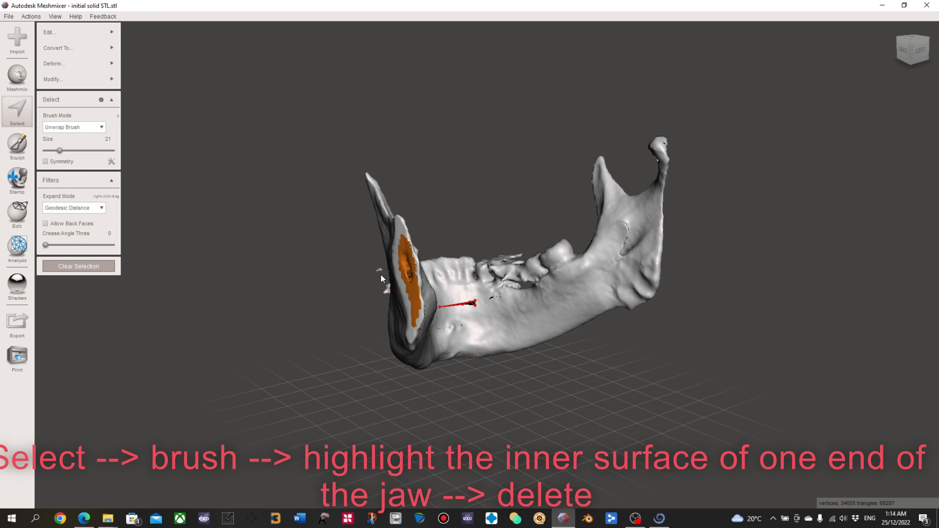
key(Delete)
right_drag(363, 248, 388, 328)
drag(387, 328, 372, 341)
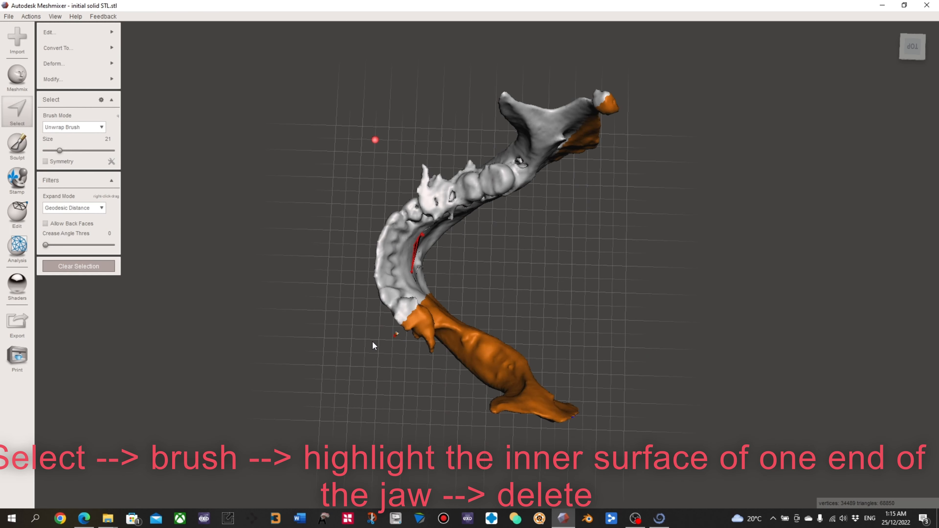
click(81, 270)
right_drag(321, 361, 243, 272)
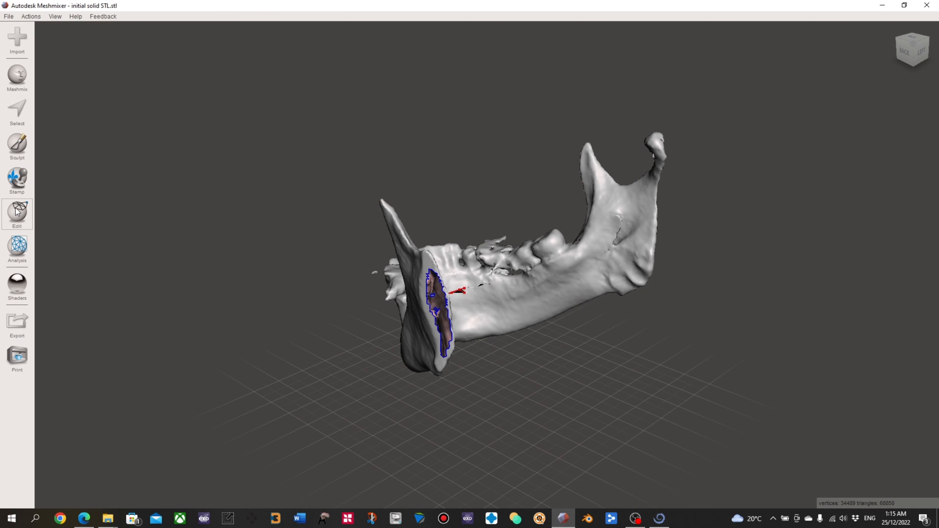
Run Inspector on the jaw and fill the major hole at the opened ramus end using Flat Fill
click(19, 210)
click(17, 247)
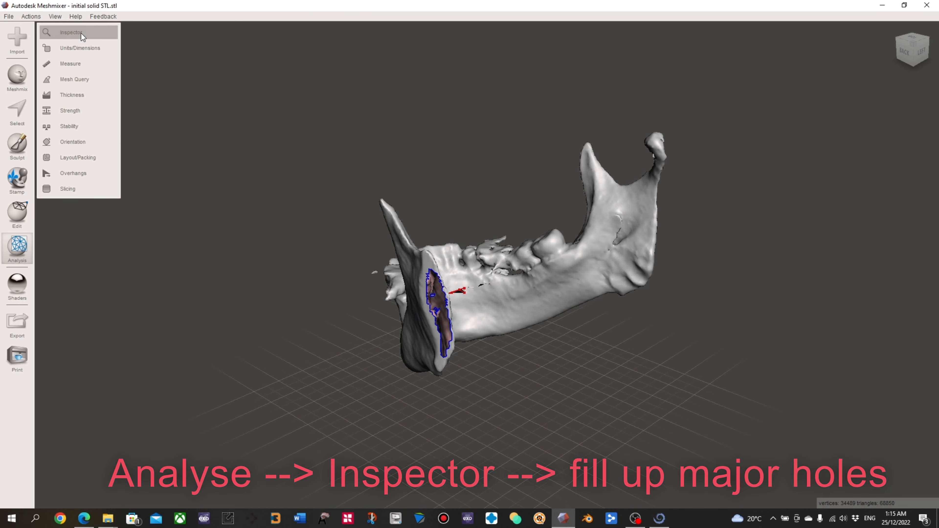
click(70, 32)
right_drag(570, 384, 599, 389)
click(473, 314)
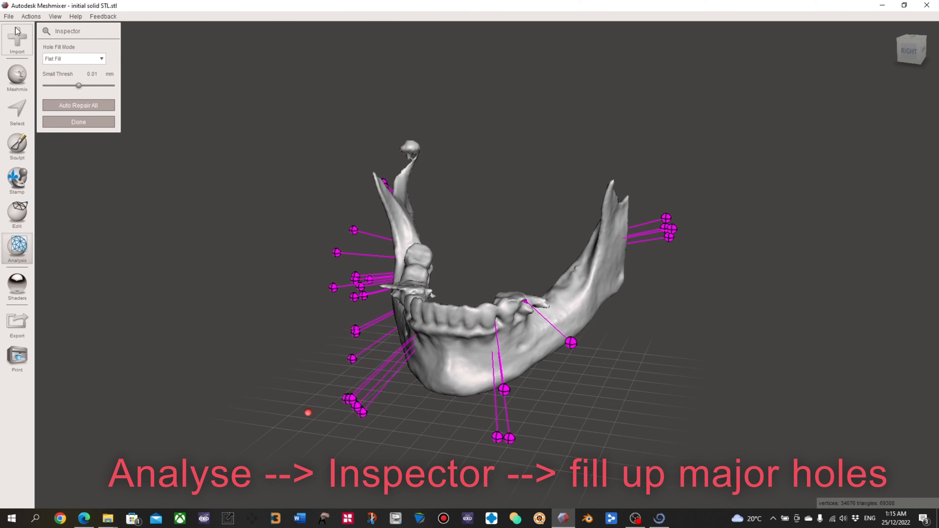
Append the original "initial STL .stl" from the "converting an CBCT to an STL file" folder to the scene
click(8, 16)
click(29, 73)
click(494, 267)
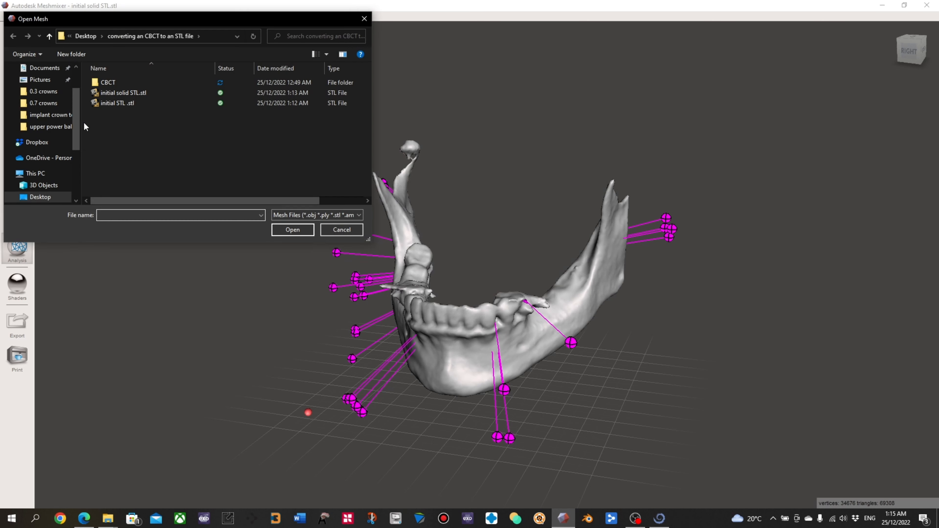
click(120, 103)
click(307, 232)
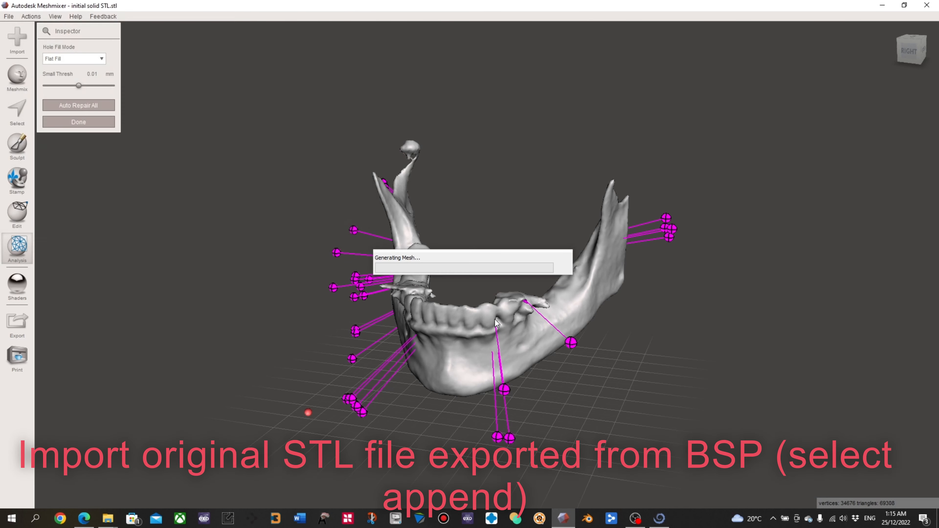
Select both "initial solid STL.stl" and "initial STL .stl" and combine them into a single object
click(24, 212)
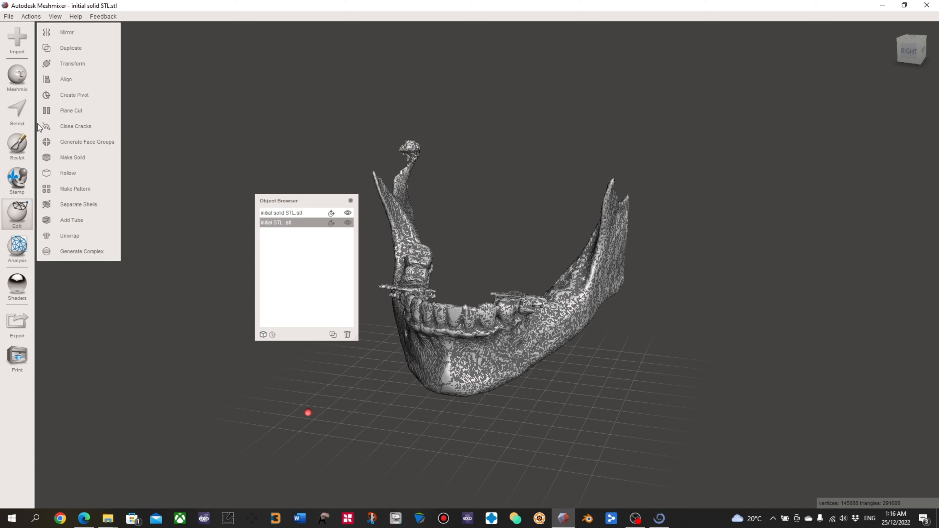
click(49, 111)
click(23, 214)
shift+click(295, 224)
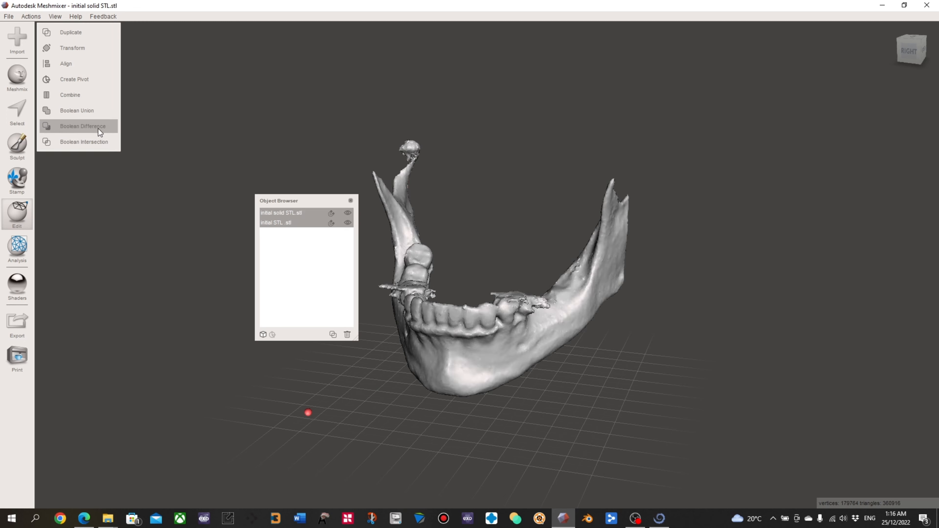
click(93, 94)
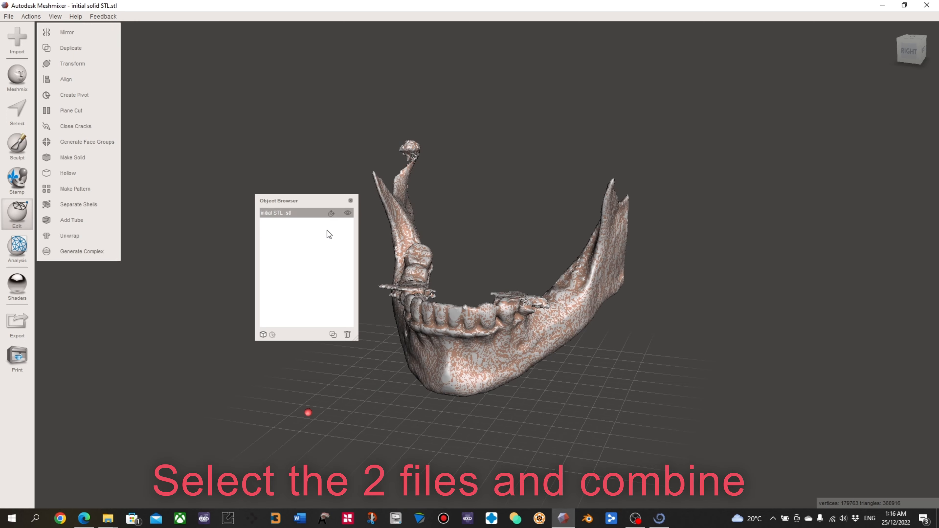
Try to make the combined jaw solid with Accurate solid type, solid accuracy 512 and mesh density 296
right_drag(448, 418, 493, 402)
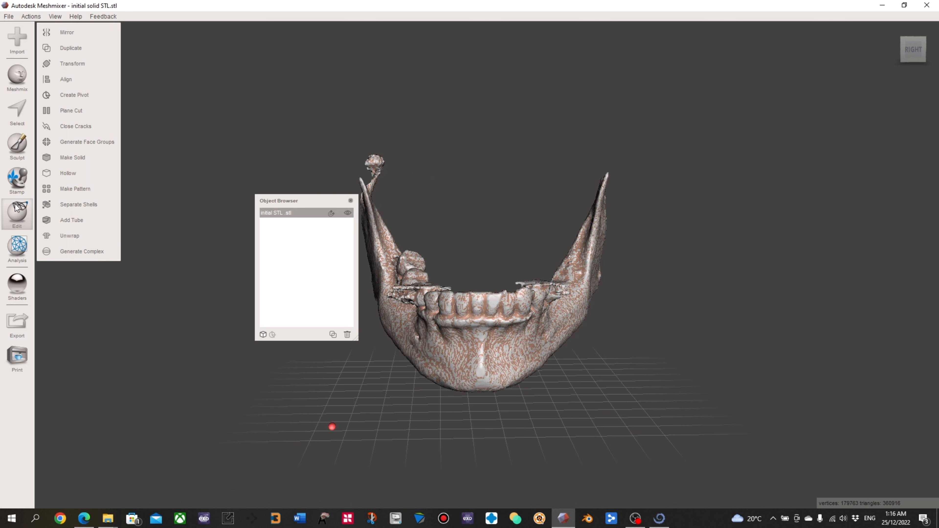
click(83, 158)
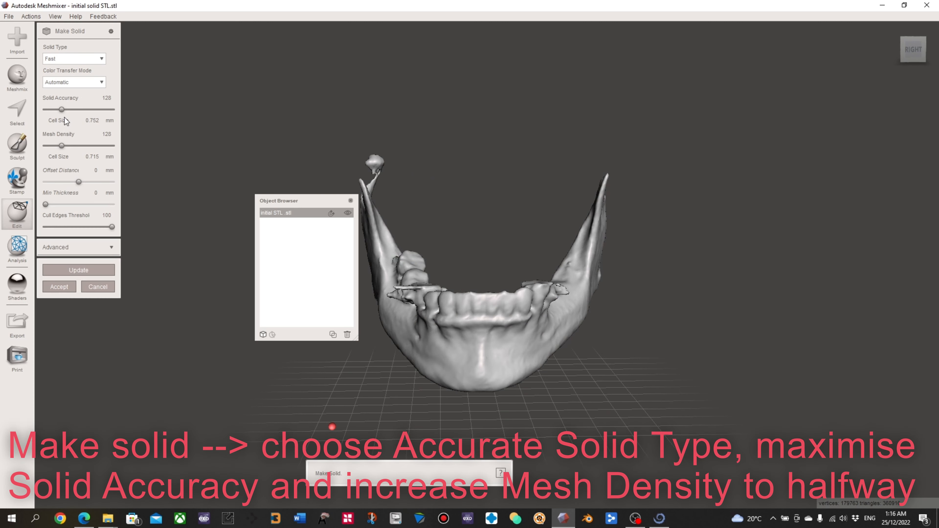
click(99, 59)
click(70, 86)
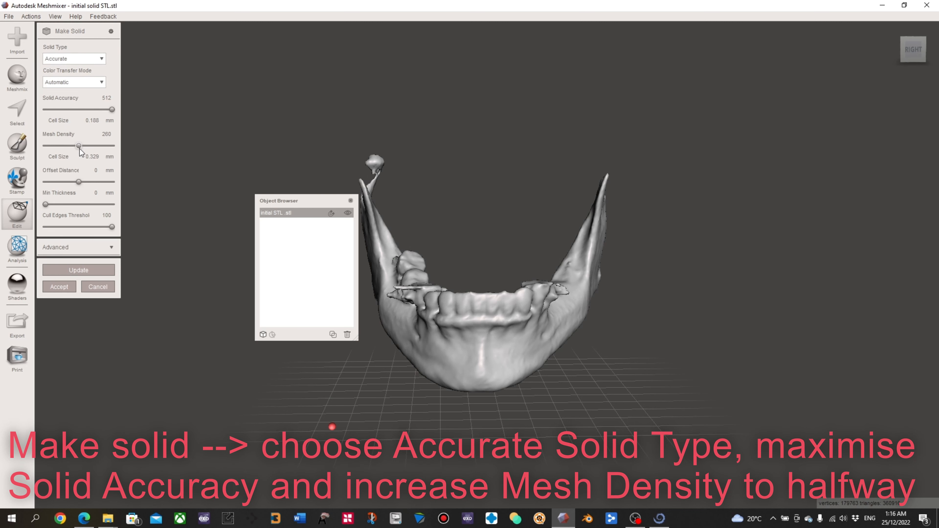
click(88, 270)
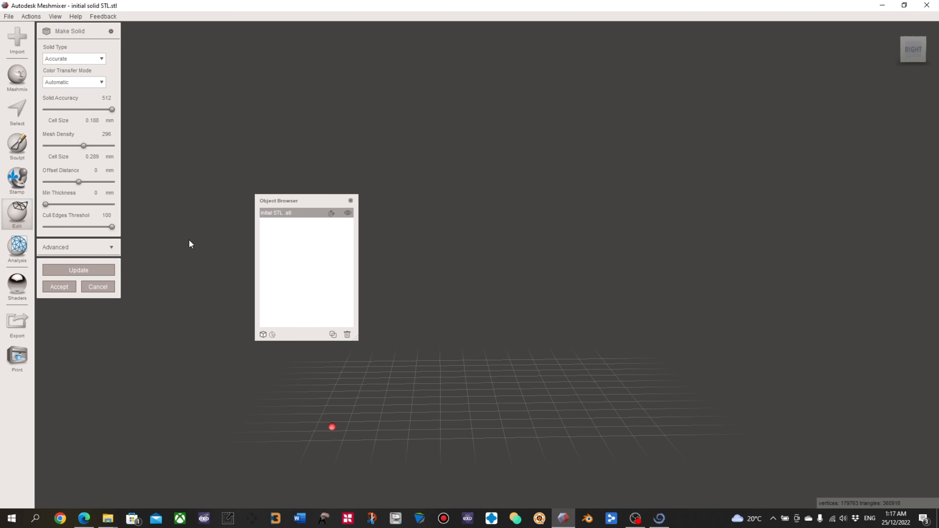
Run Inspector on the combined jaw with Flat Fill and repair the marked defects along the condyle-bearing side
right_drag(609, 331, 629, 326)
click(17, 246)
click(82, 36)
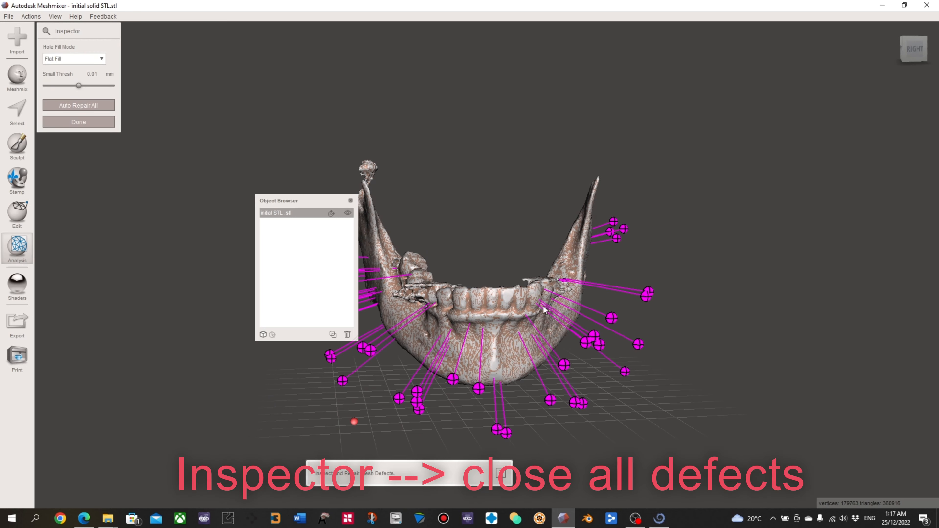
drag(267, 210, 195, 201)
right_drag(333, 261, 330, 264)
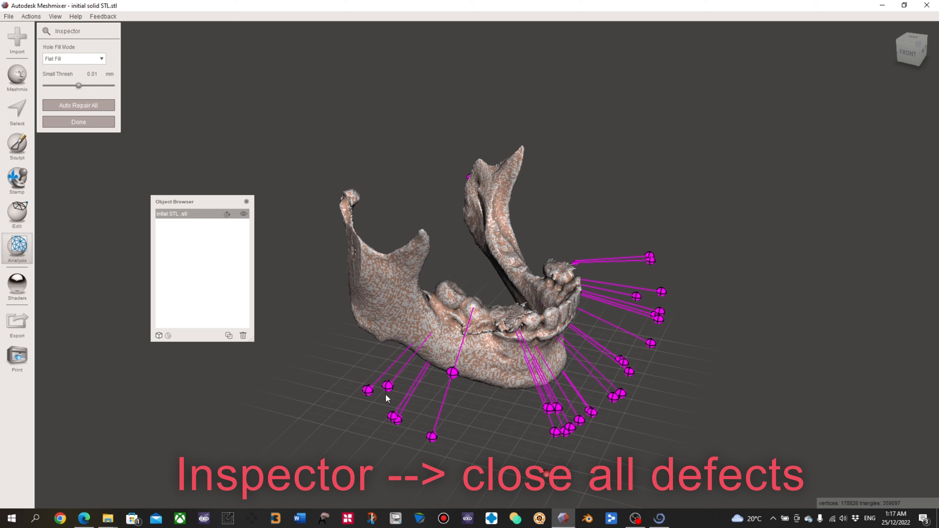
right_drag(452, 395, 463, 419)
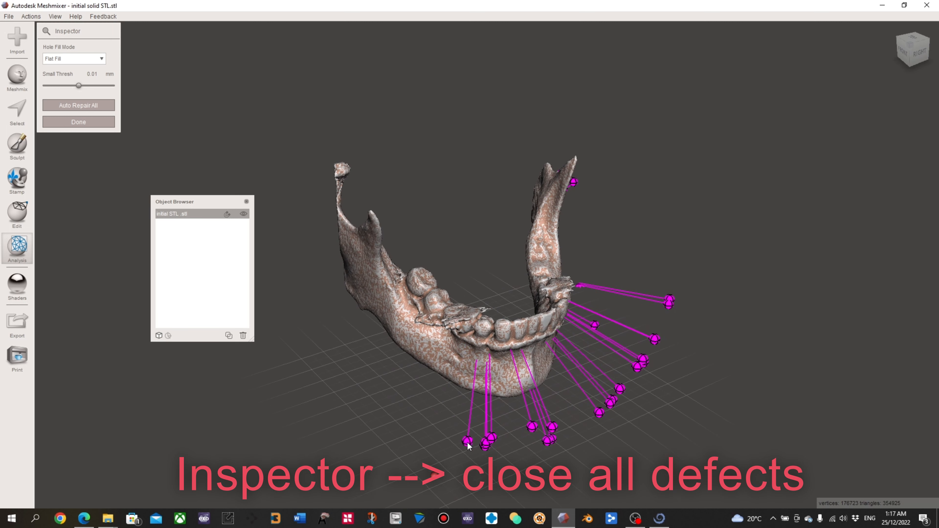
Repair the remaining Inspector defects around the front and the opposite side of the combined jaw
click(547, 441)
click(599, 412)
click(611, 402)
click(620, 388)
click(642, 361)
mouse_move(616, 331)
right_down()
mouse_move(640, 332)
mouse_move(637, 261)
mouse_move(635, 291)
mouse_move(497, 398)
mouse_move(669, 411)
mouse_move(529, 425)
mouse_move(425, 404)
mouse_move(522, 398)
mouse_move(499, 388)
right_up()
click(667, 239)
Export the repaired jaw as a binary STL named "proper solid model" in the "converting an CBCT to an STL file" folder
click(9, 16)
click(18, 152)
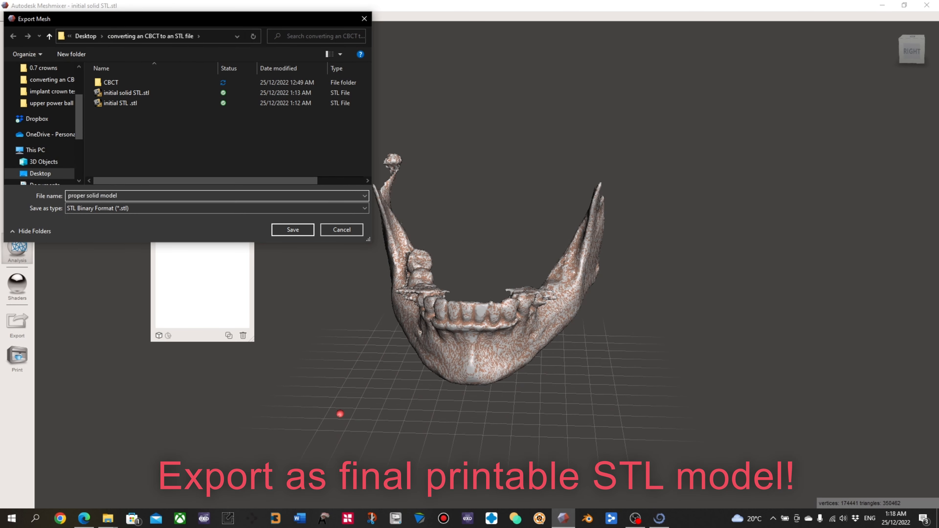
key(Return)
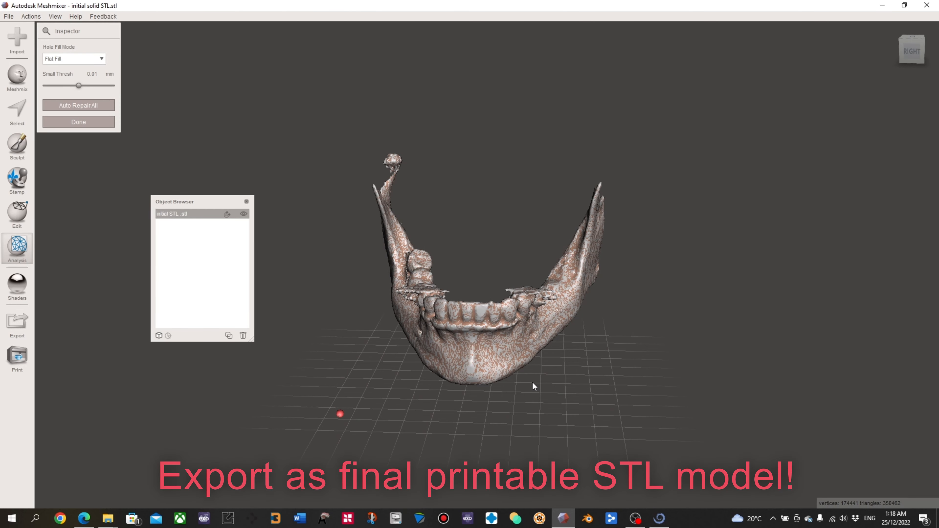
Switch to Blue Sky Plan, import the "proper solid model" STL as a mandible and begin aligning it by points
click(660, 519)
click(8, 16)
click(37, 131)
click(242, 314)
click(441, 404)
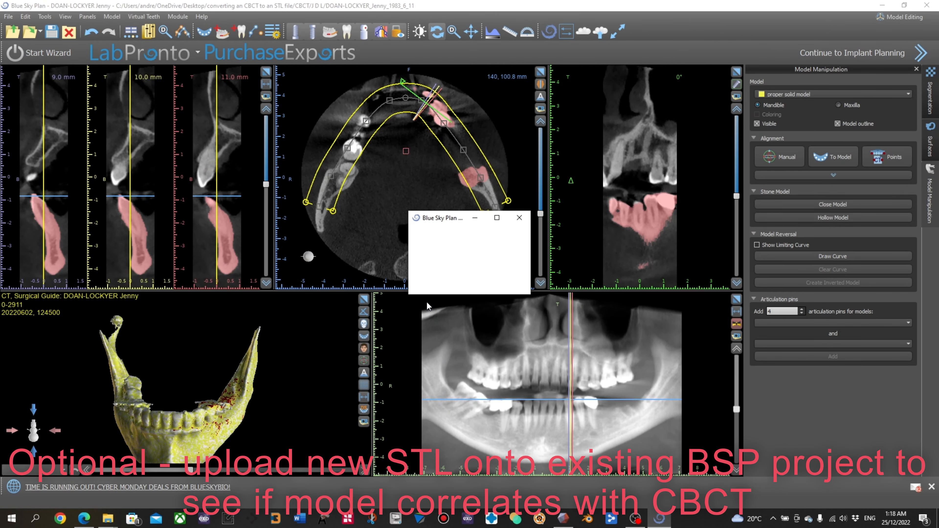
click(469, 284)
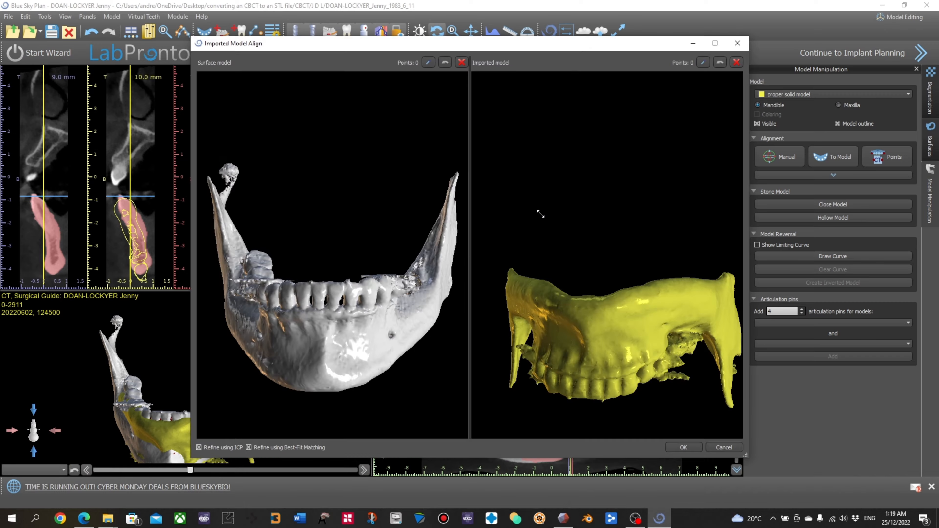
Turn both models to the same side view and place a matching point on each coronoid tip without a condyle
mouse_move(541, 214)
mouse_down()
mouse_move(586, 354)
mouse_move(643, 289)
mouse_move(662, 248)
mouse_move(580, 310)
mouse_move(495, 259)
mouse_up()
mouse_move(436, 252)
mouse_down()
mouse_move(309, 272)
mouse_move(353, 270)
mouse_up()
click(428, 62)
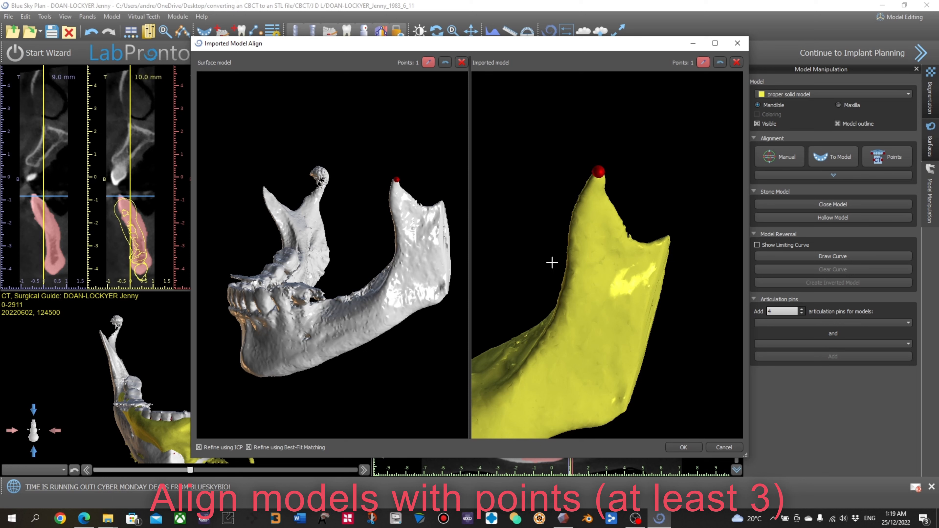
click(703, 62)
Redo the imported model's coronoid tip point and add a second point pair on the same side's outer jaw body
drag(424, 229, 385, 246)
scroll(385, 246, up, 3)
drag(607, 240, 564, 238)
mouse_move(416, 233)
mouse_down()
mouse_move(411, 253)
mouse_move(423, 252)
mouse_up()
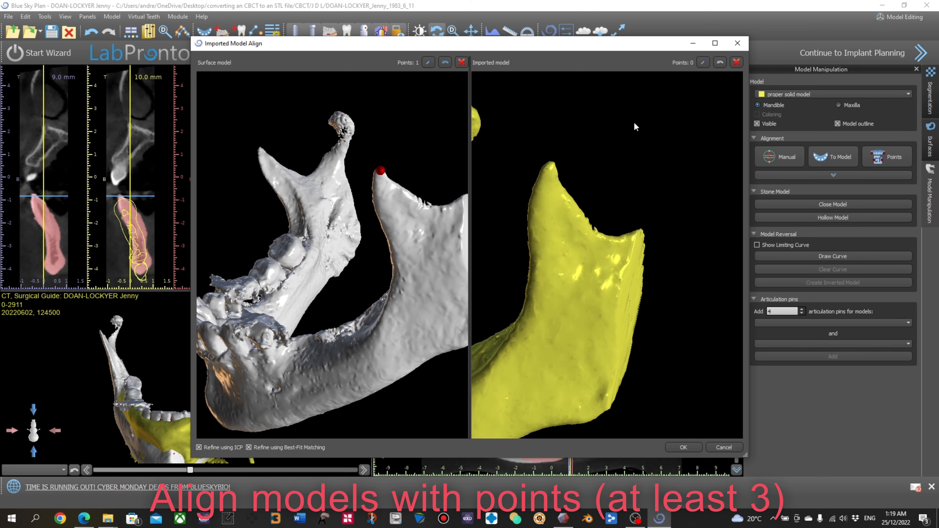
drag(589, 186, 592, 196)
click(703, 63)
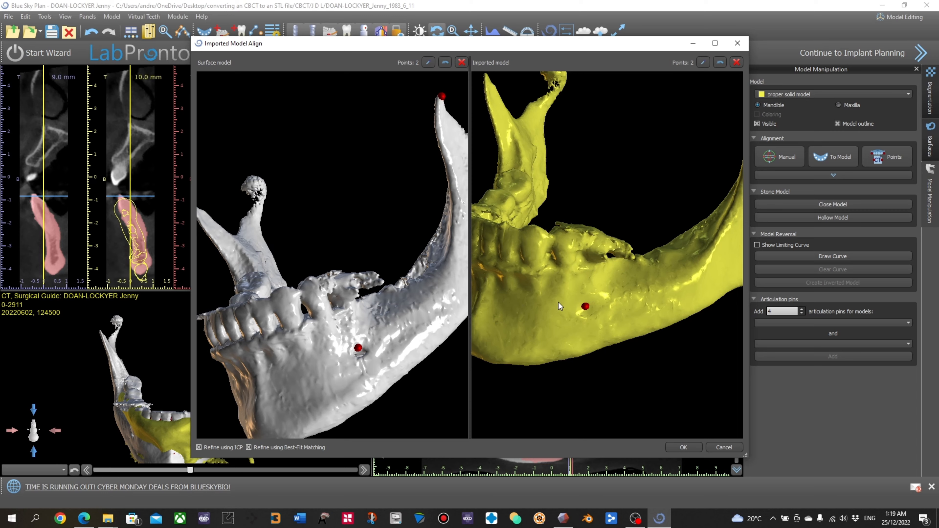
Add a third matching point pair beside the small pit in the chin region of both models
drag(607, 259, 629, 240)
mouse_move(333, 259)
mouse_down()
mouse_move(368, 299)
mouse_move(370, 272)
mouse_up()
mouse_move(527, 269)
mouse_down()
mouse_move(522, 237)
mouse_move(697, 247)
mouse_up()
drag(561, 308, 538, 196)
click(703, 63)
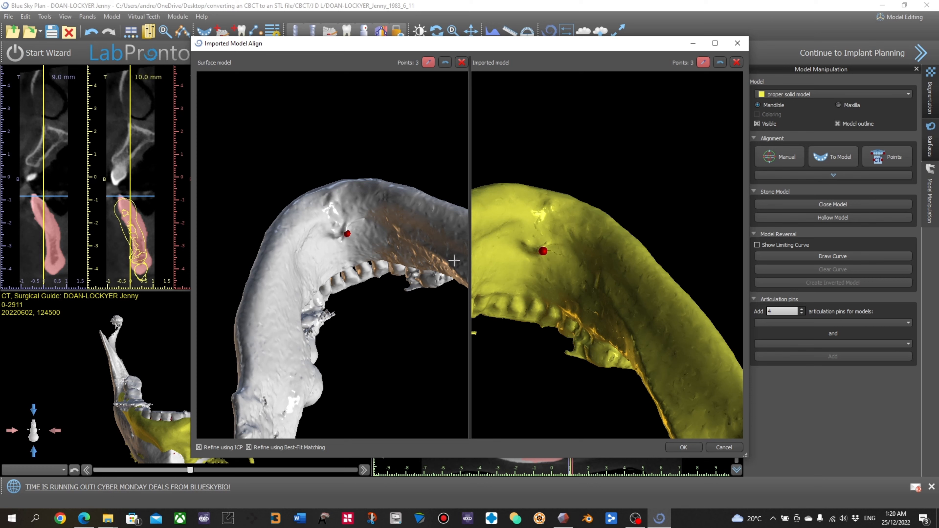
click(704, 66)
Add a fourth matching point pair on the outer jaw body of the opposite side, below the teeth
drag(344, 222, 396, 296)
drag(541, 239, 596, 283)
scroll(596, 283, up, 3)
click(703, 63)
scroll(327, 243, up, 5)
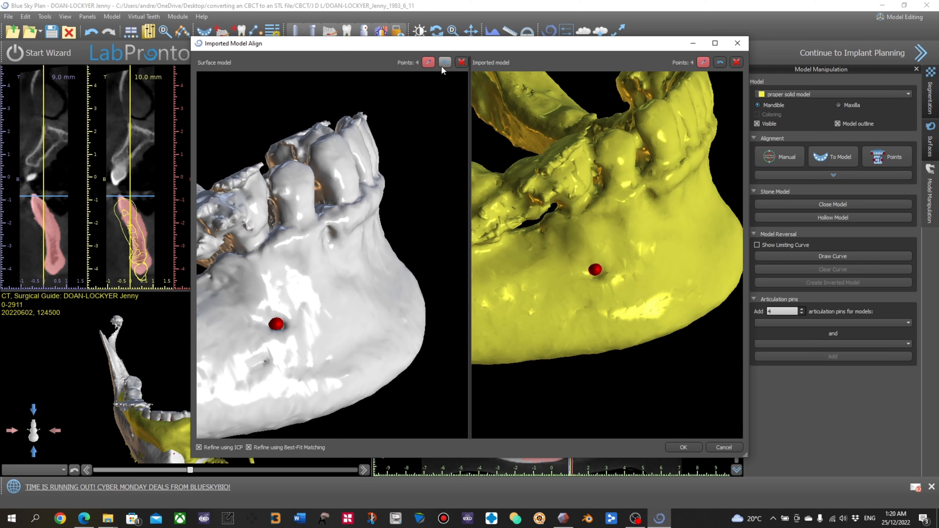
click(428, 66)
Add a fifth matching point pair on the coronoid tip of the condyle-bearing side in both models
scroll(363, 240, down, 5)
drag(344, 248, 381, 273)
scroll(523, 272, down, 4)
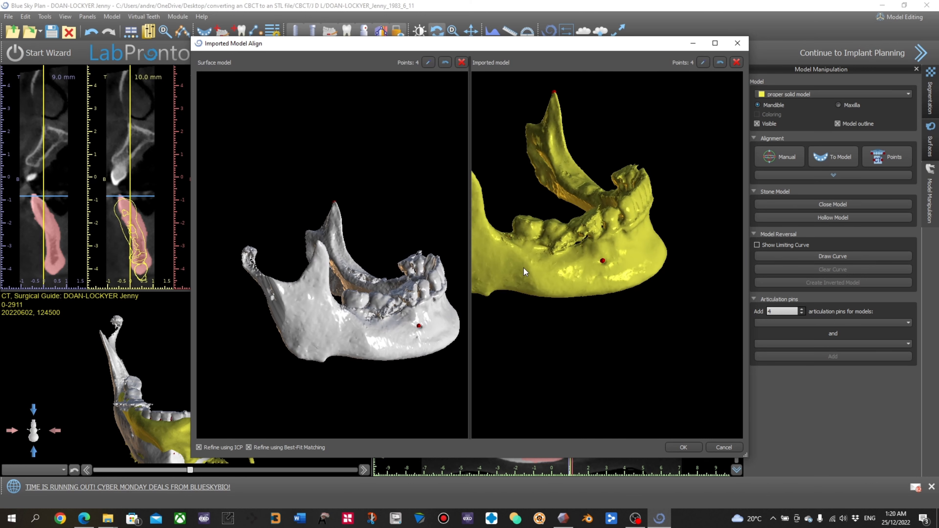
drag(524, 272, 562, 315)
scroll(562, 315, up, 2)
middle_drag(562, 315, 536, 185)
scroll(303, 293, up, 5)
middle_drag(303, 293, 332, 243)
click(703, 64)
click(703, 63)
Add a sixth matching point pair between the two rearmost molars on the chewing surface of both models
scroll(360, 237, down, 5)
drag(360, 237, 373, 295)
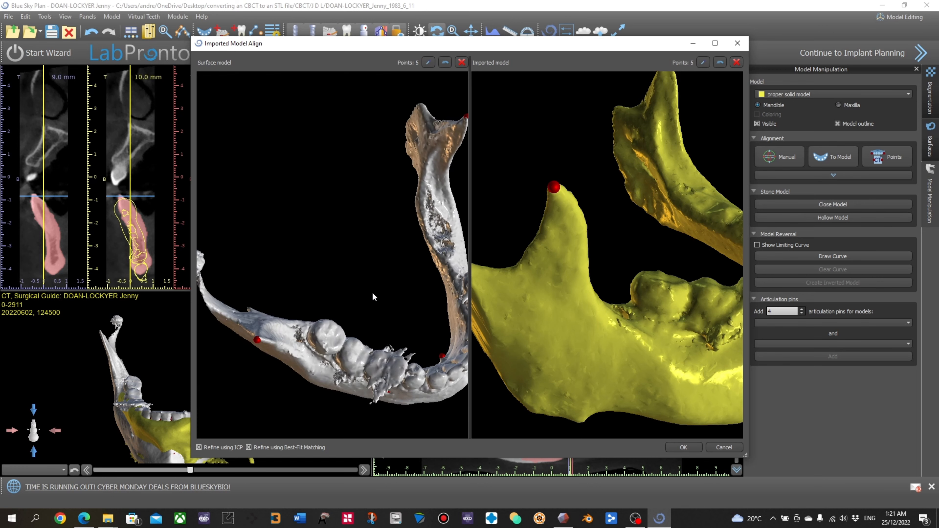
middle_drag(372, 295, 351, 195)
scroll(336, 205, up, 3)
drag(272, 196, 290, 207)
scroll(629, 237, down, 4)
drag(628, 237, 610, 314)
scroll(586, 238, up, 4)
middle_drag(587, 238, 591, 166)
drag(592, 259, 584, 311)
drag(407, 285, 348, 238)
drag(585, 259, 606, 333)
drag(325, 207, 333, 242)
scroll(332, 242, up, 3)
middle_drag(275, 188, 322, 272)
scroll(599, 326, up, 5)
mouse_move(601, 355)
middle_down()
mouse_move(577, 212)
mouse_move(584, 240)
middle_up()
click(703, 63)
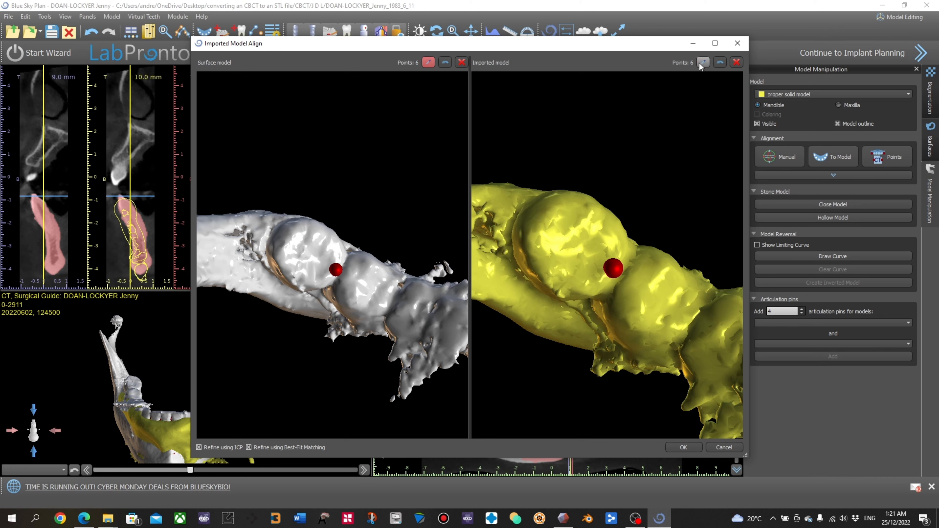
Apply the six-point alignment with ICP and Best-Fit Matching refinement kept on
scroll(380, 331, down, 5)
scroll(592, 262, down, 5)
click(684, 447)
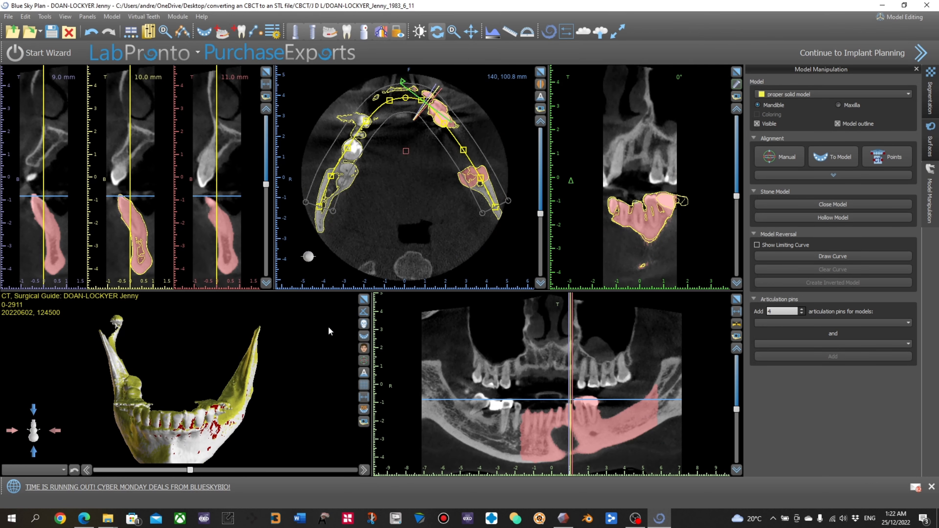
Examine how the aligned solid model's outline fits the CBCT in enlarged cross-sections and compare the surfaces in the enlarged 3D view
click(266, 72)
mouse_move(737, 263)
mouse_down()
mouse_move(730, 408)
mouse_move(736, 270)
mouse_up()
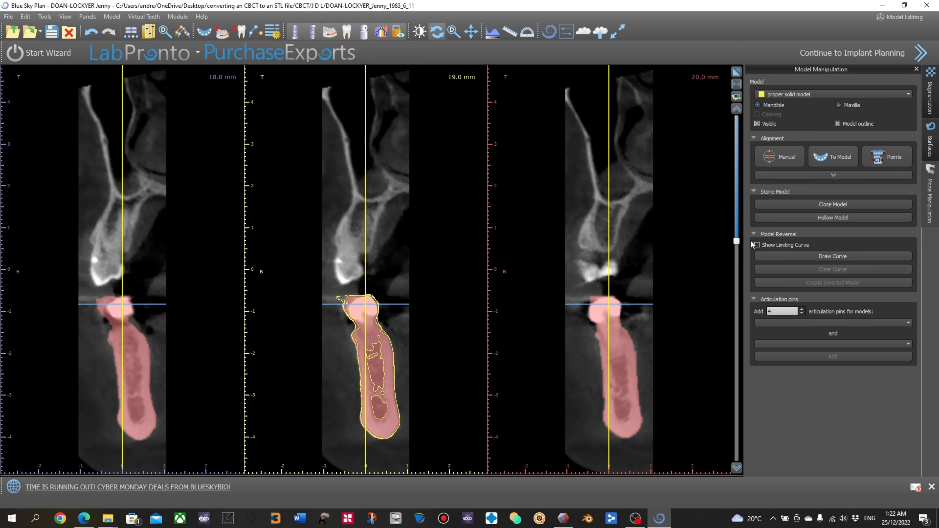
click(737, 71)
click(366, 300)
drag(363, 266, 389, 225)
scroll(389, 225, down, 3)
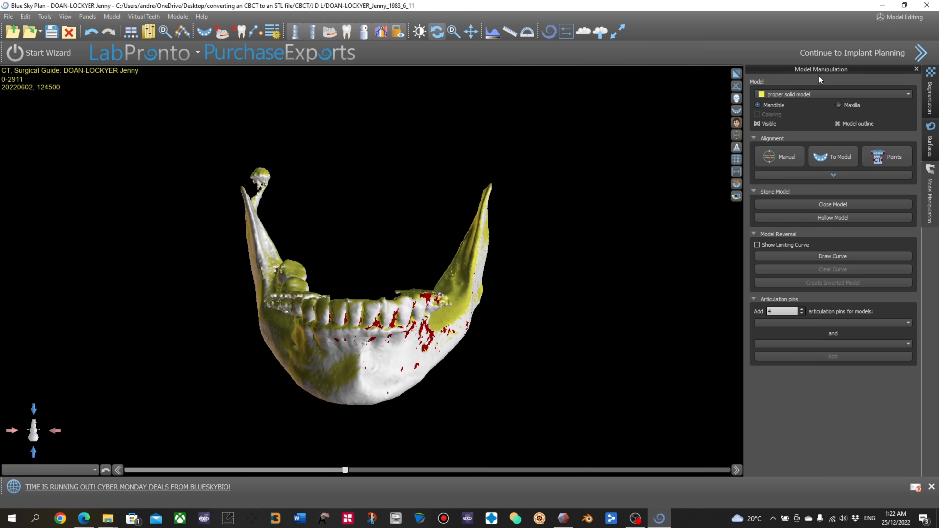
click(737, 74)
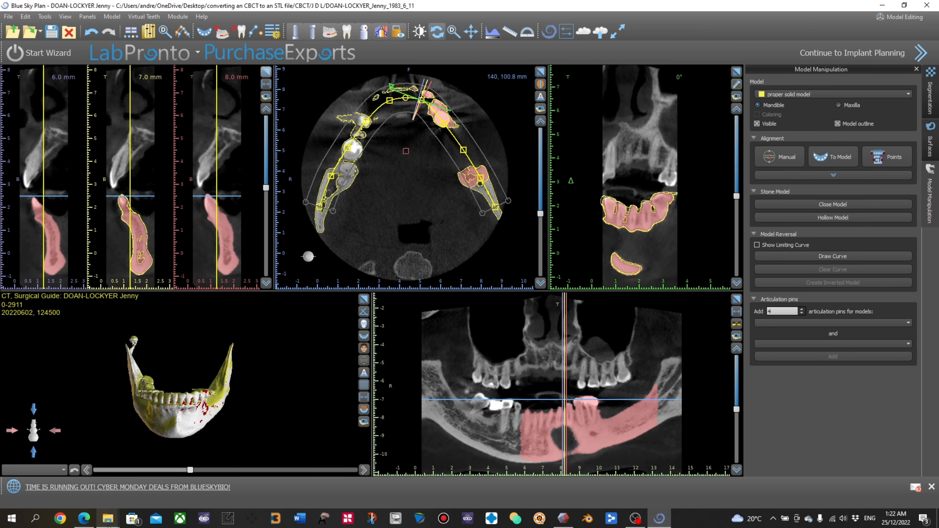
Open proper solid model.stl in CS MeshViewer and inspect the jaw from different angles
click(108, 519)
double_click(638, 171)
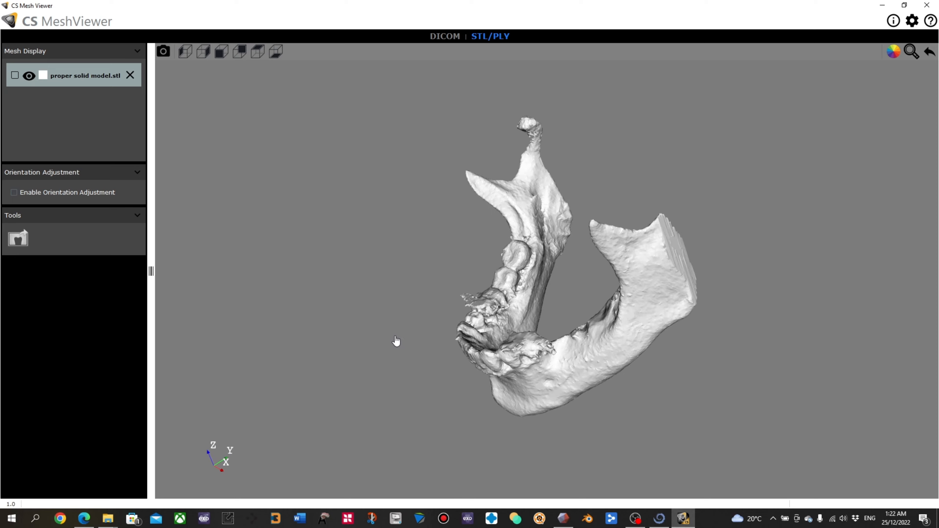
drag(396, 341, 612, 379)
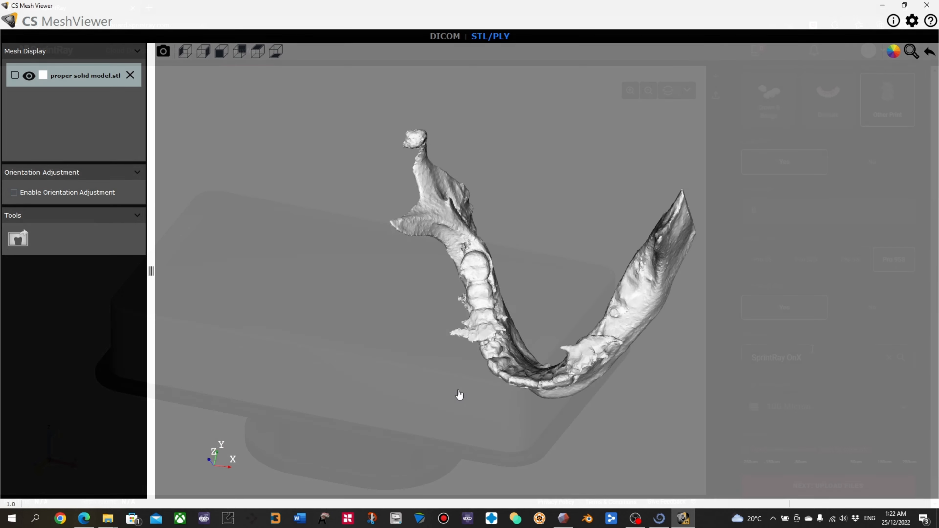
In the SprintRay RayWare print setup, set the material to SprintRay Surgical Guide 2 with a layer thickness of 170 Microns
click(816, 356)
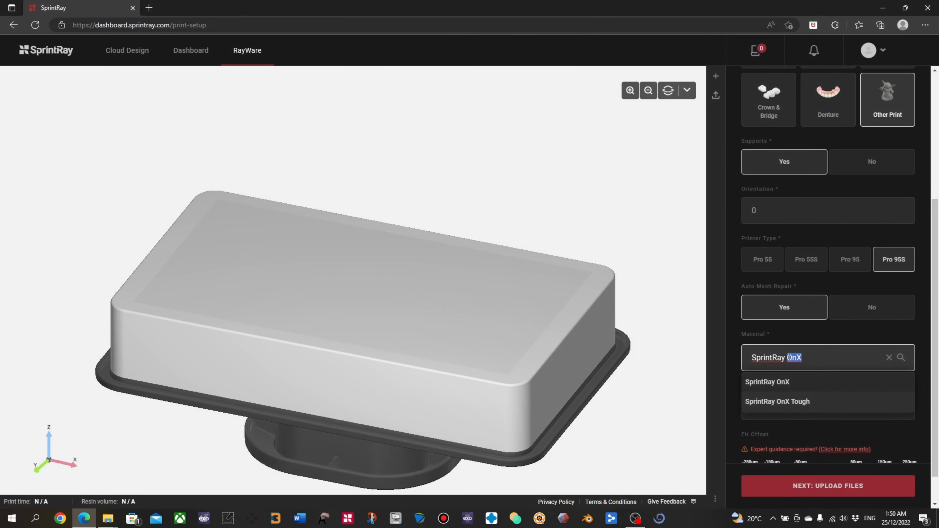
key(ctrl+a)
key(BackSpace)
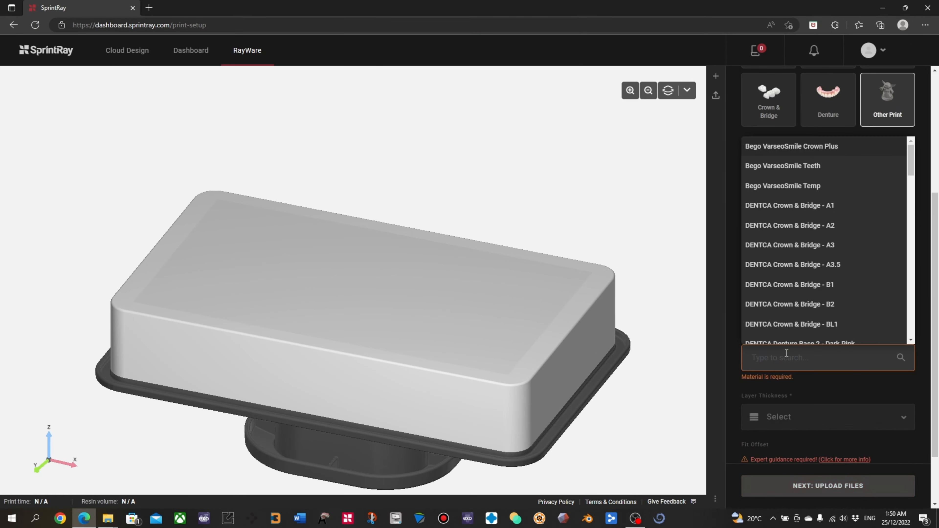
scroll(793, 288, down, 4)
scroll(793, 288, down, 1)
drag(911, 185, 912, 333)
click(817, 274)
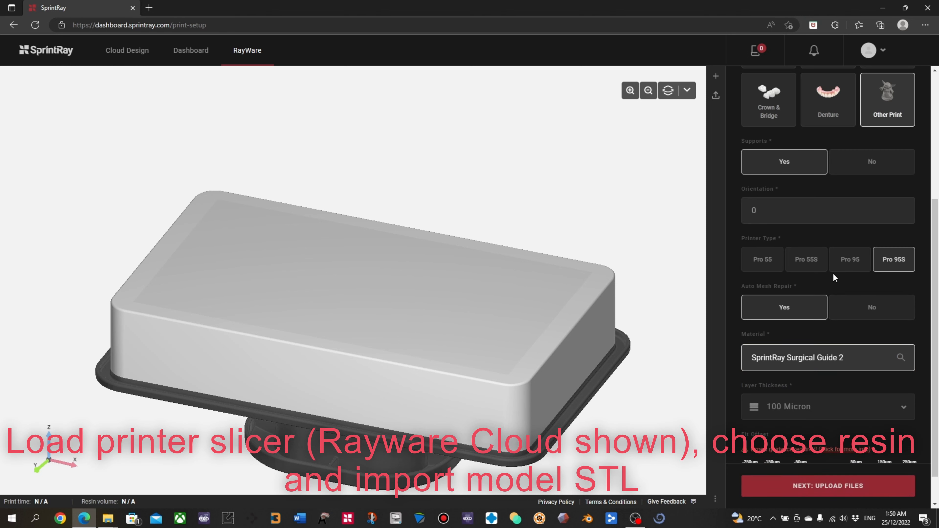
click(795, 407)
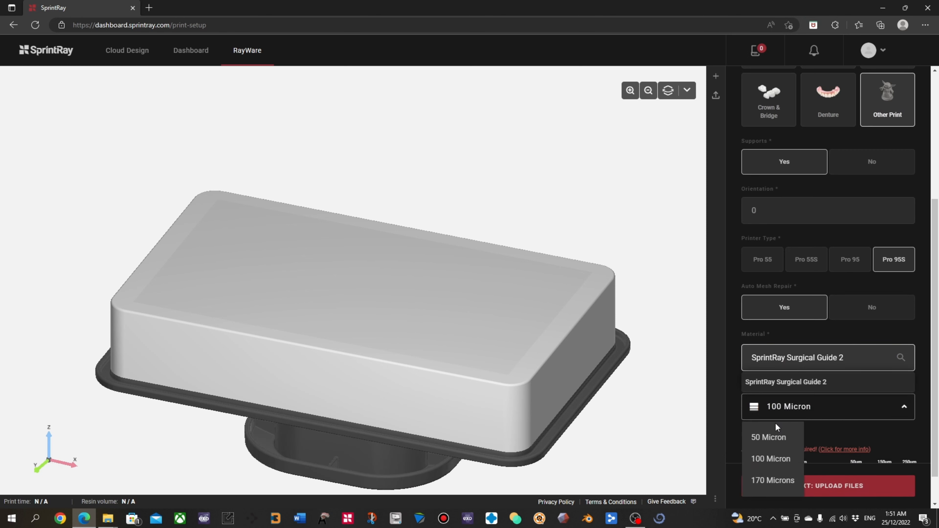
click(774, 480)
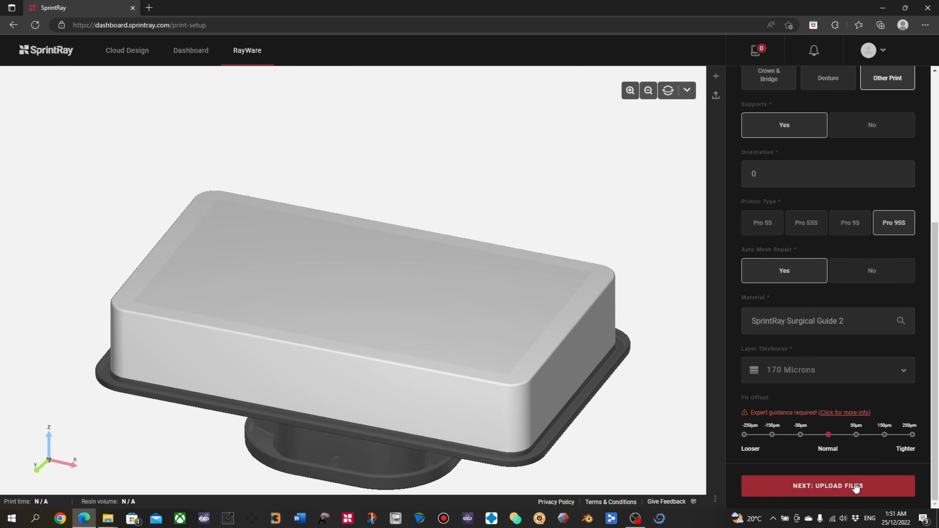
Continue to the file upload and add proper solid model trimmed.stl to the print job
click(775, 486)
mouse_move(108, 519)
click(70, 472)
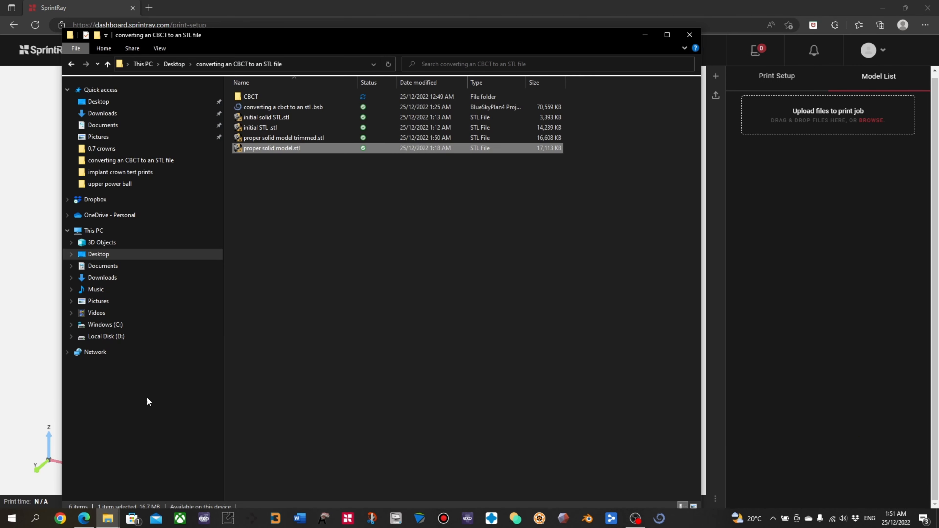
drag(289, 142, 769, 147)
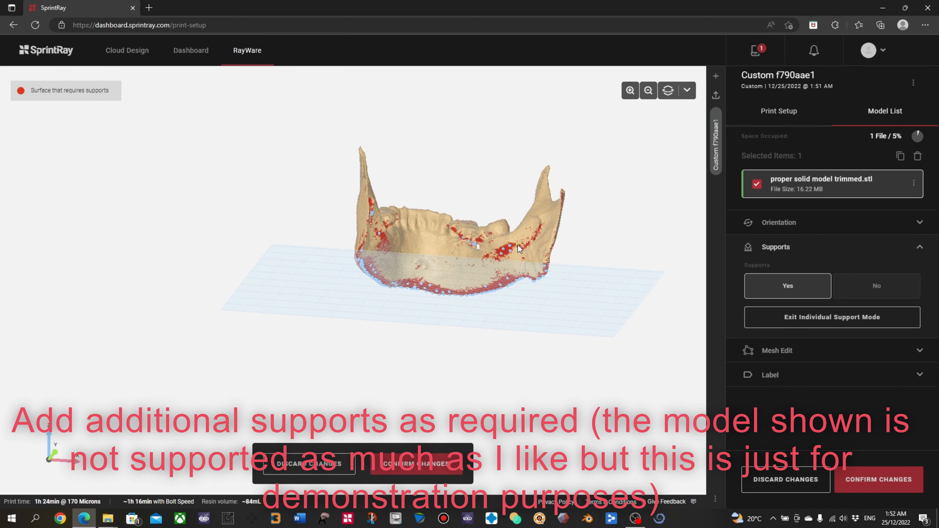
Add individual supports to the marked unsupported areas along the jaw's lower border, its inner side and the ramus
right_drag(497, 288, 498, 255)
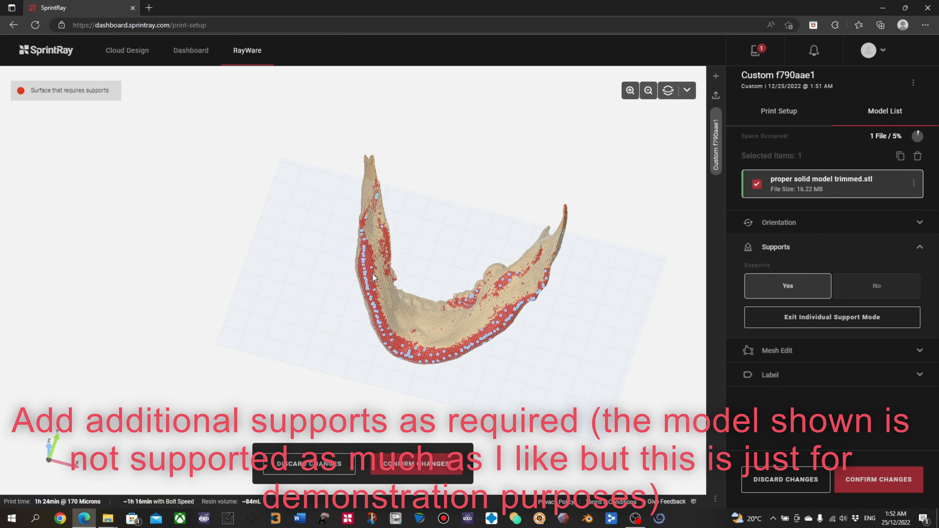
right_drag(414, 241, 361, 247)
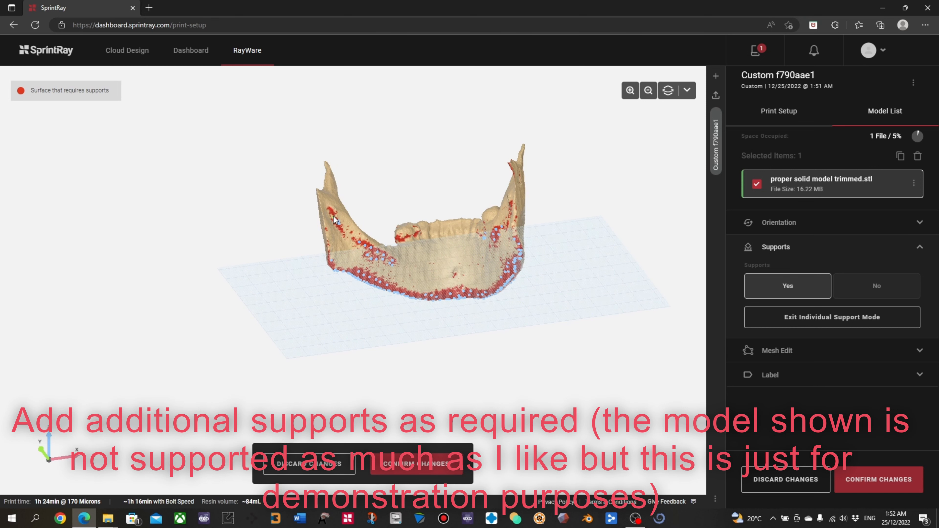
right_drag(447, 337, 449, 300)
scroll(460, 317, up, 5)
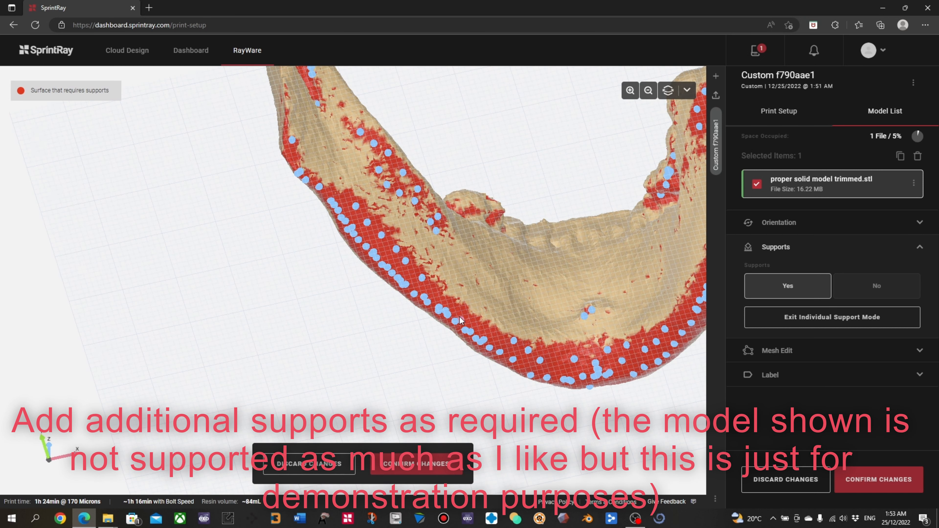
right_drag(513, 361, 417, 293)
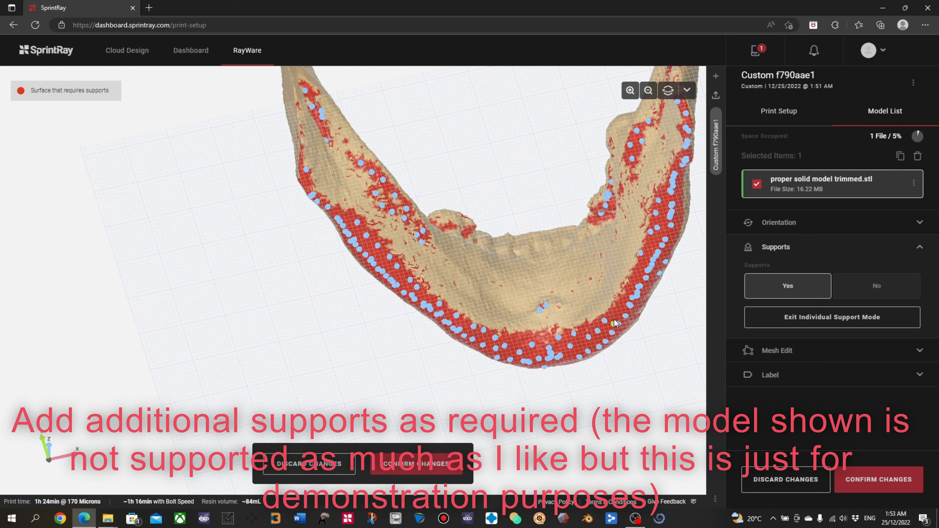
scroll(506, 396, down, 5)
right_drag(506, 396, 470, 412)
right_drag(488, 270, 448, 304)
scroll(449, 304, up, 5)
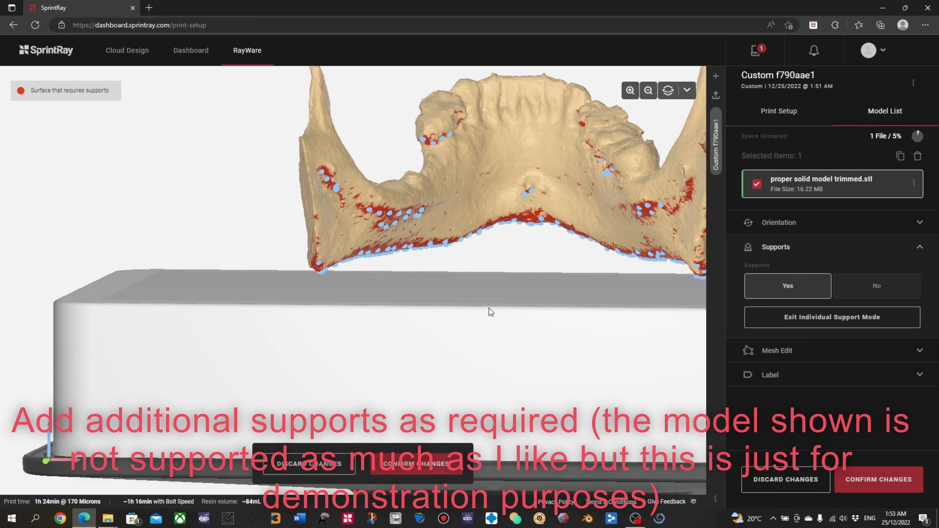
Add individual supports under the overhanging tooth area on the outer side of the jaw and confirm the support changes
middle_drag(506, 305, 267, 333)
right_drag(466, 153, 591, 251)
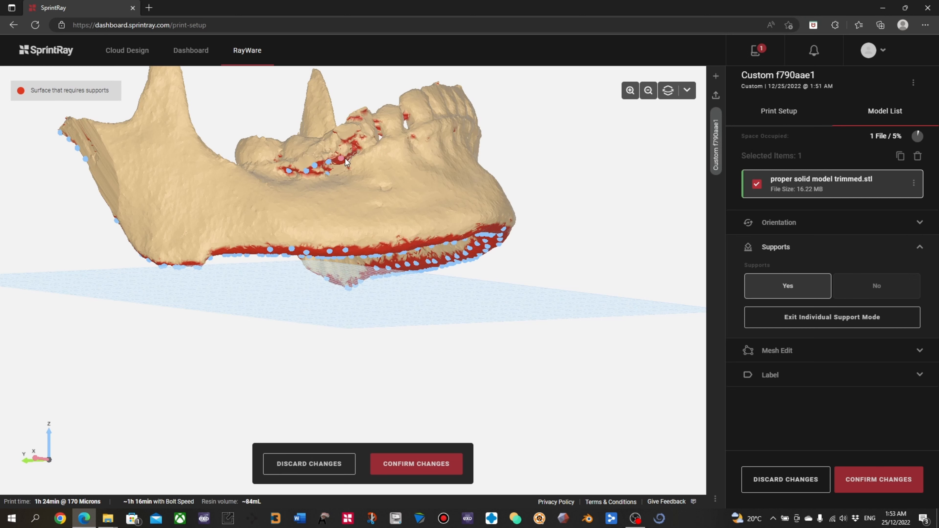
right_drag(553, 243, 444, 212)
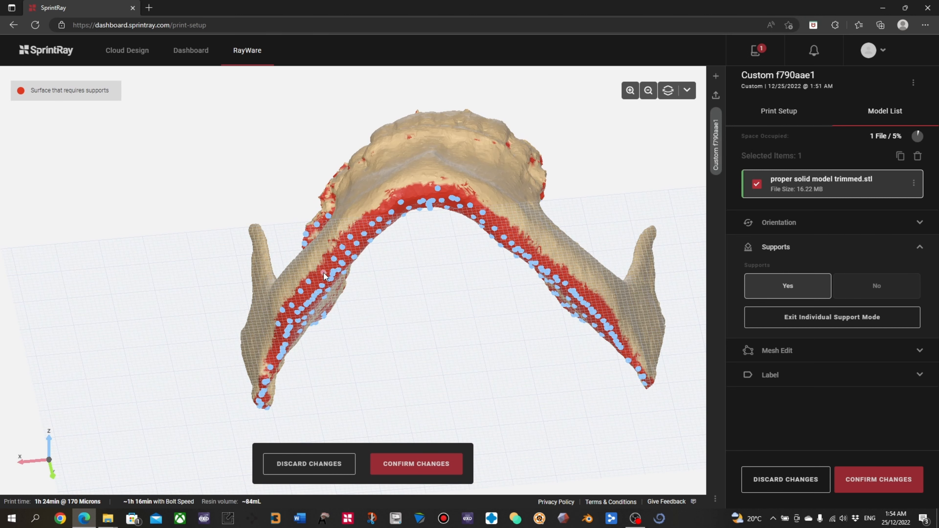
right_drag(432, 261, 544, 355)
scroll(487, 386, down, 5)
click(438, 462)
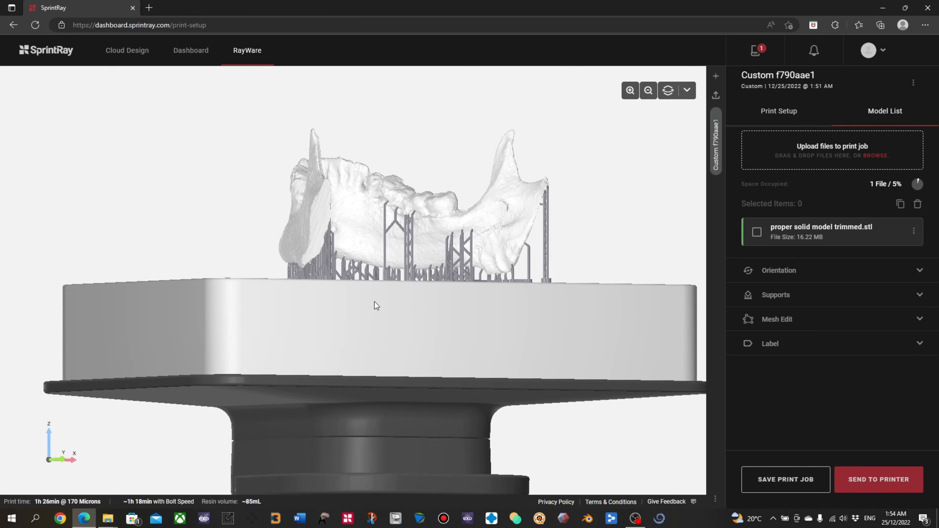
Reopen individual support editing, add more supports under the tooth overhangs on both sides of the arch, and confirm the changes
click(776, 295)
click(814, 364)
scroll(436, 257, up, 3)
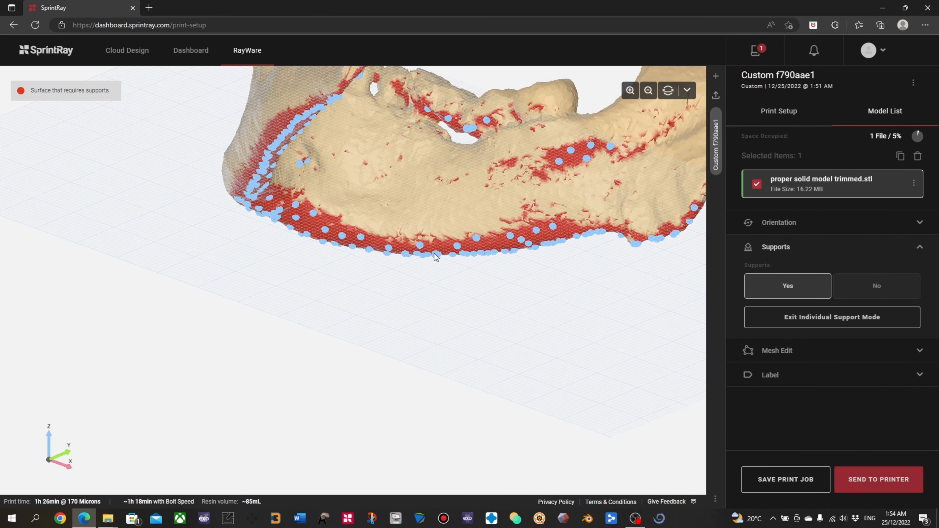
click(435, 115)
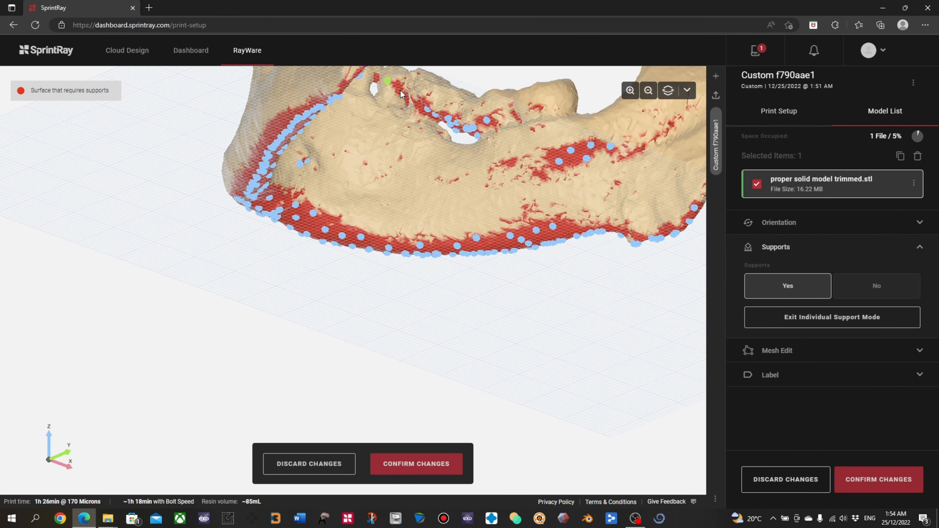
drag(402, 94, 391, 133)
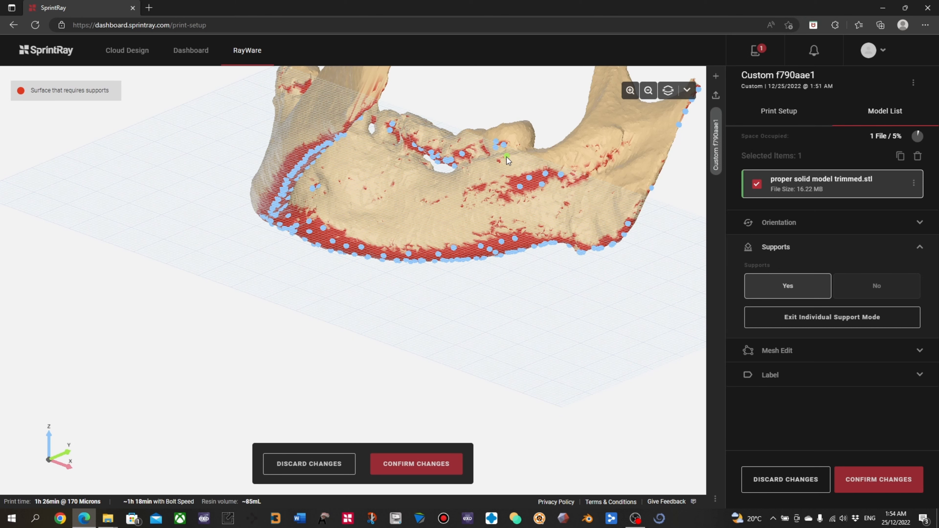
drag(485, 190, 350, 325)
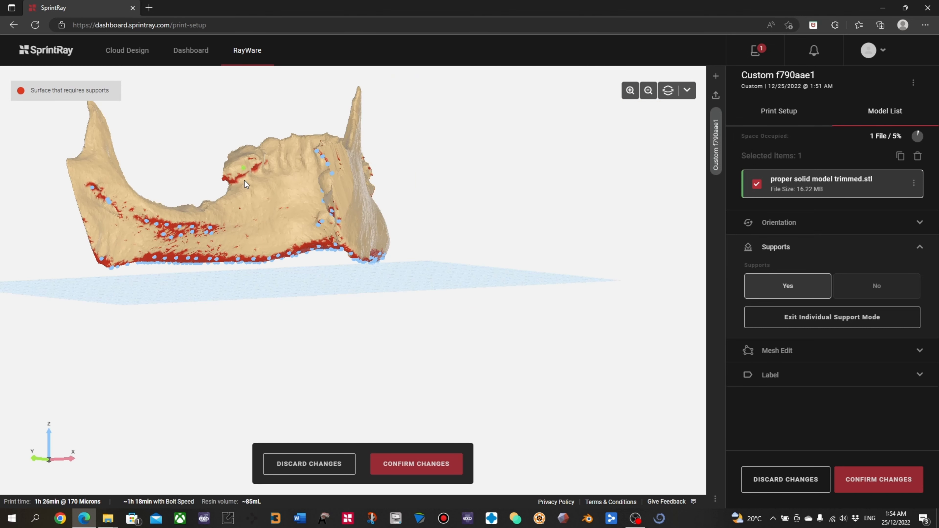
drag(237, 185, 439, 314)
click(438, 463)
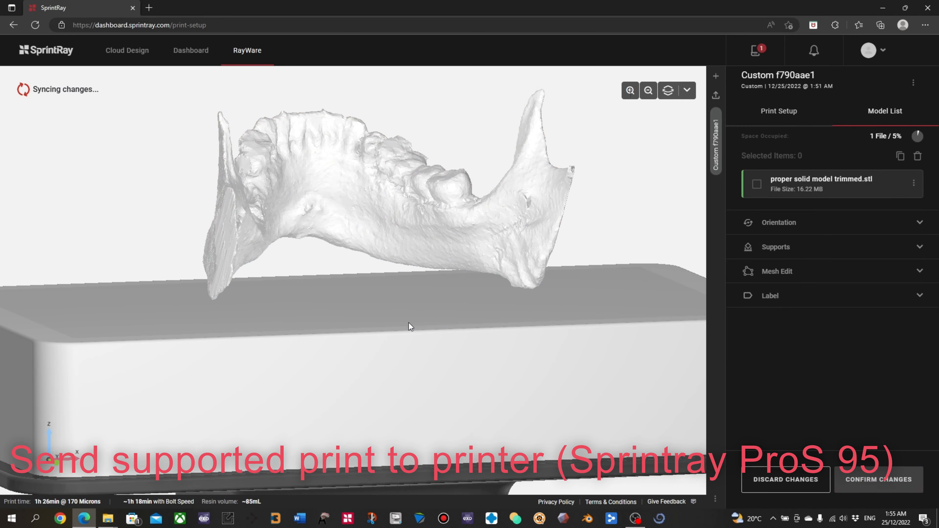
drag(411, 349, 511, 360)
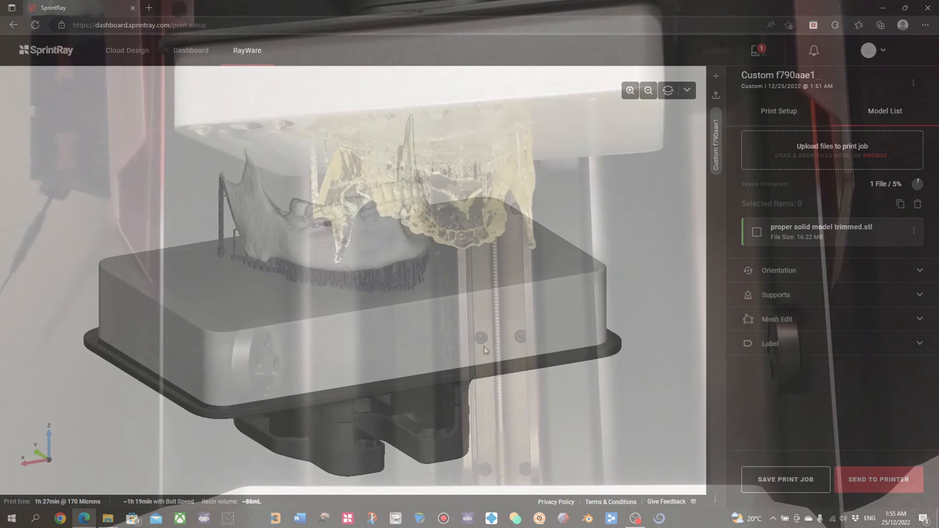